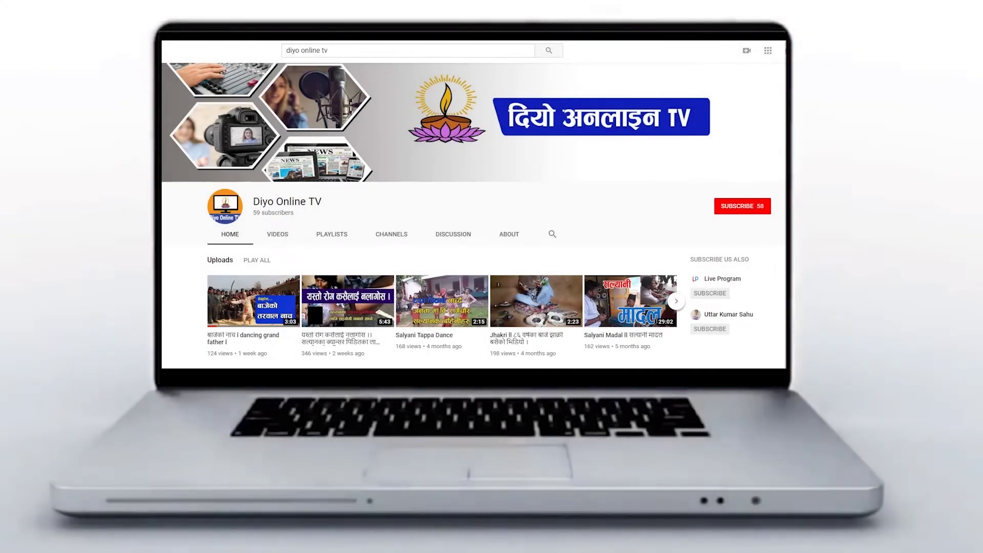
- Play the finished laptop mockup of the channel page, then close the preview to reach the desktop
click(768, 205)
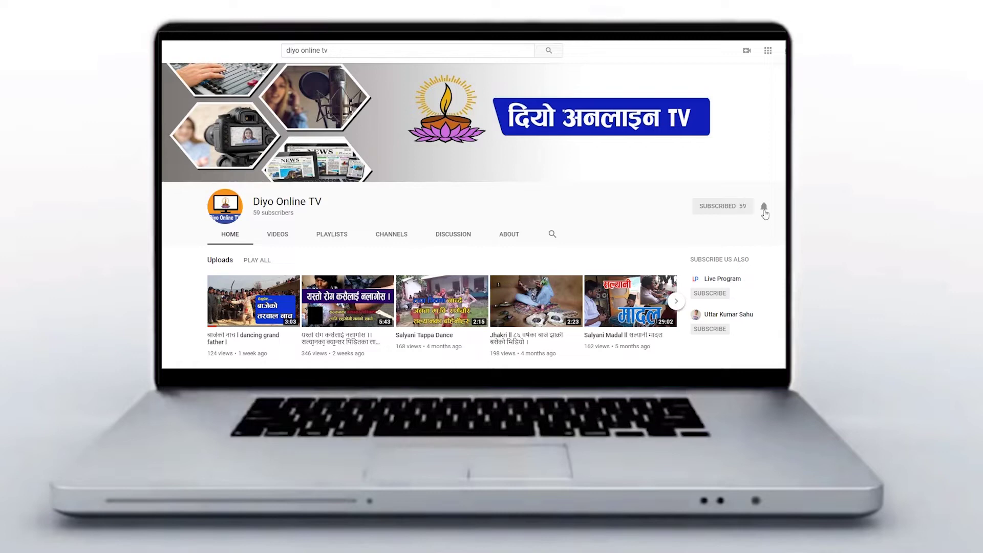
click(763, 208)
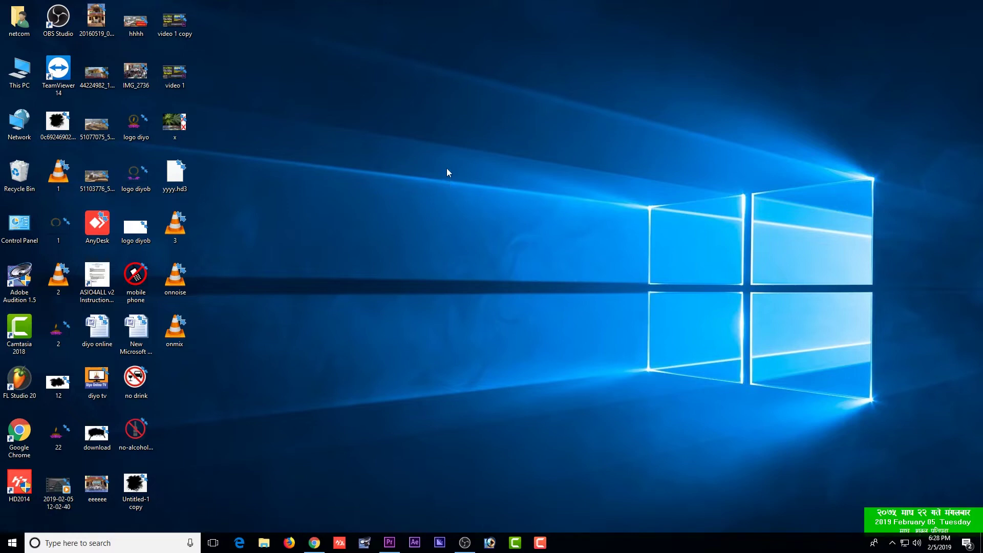
- Create Sequence 05 with the AVCHD 1080p30 preset in the diyo online 2075 project
click(389, 542)
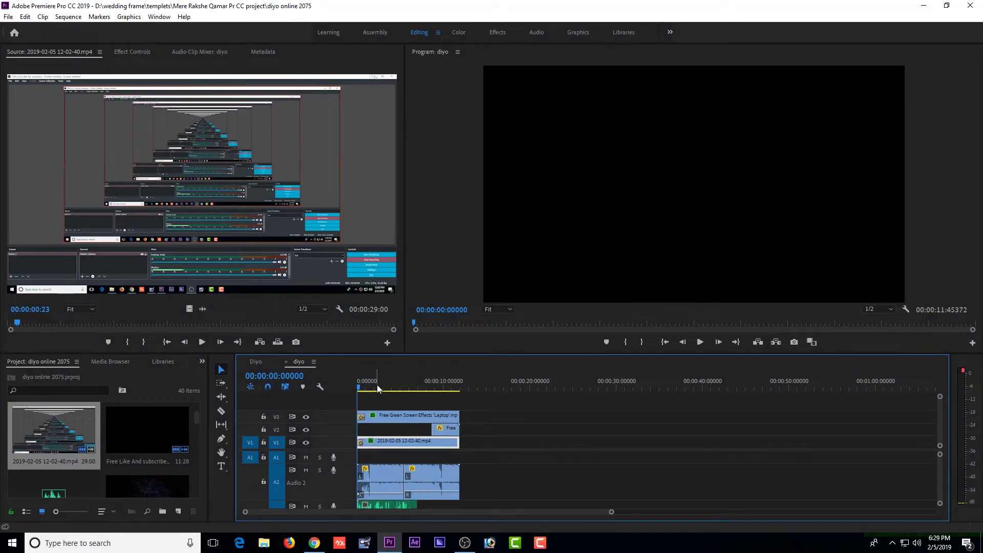
key(ctrl+n)
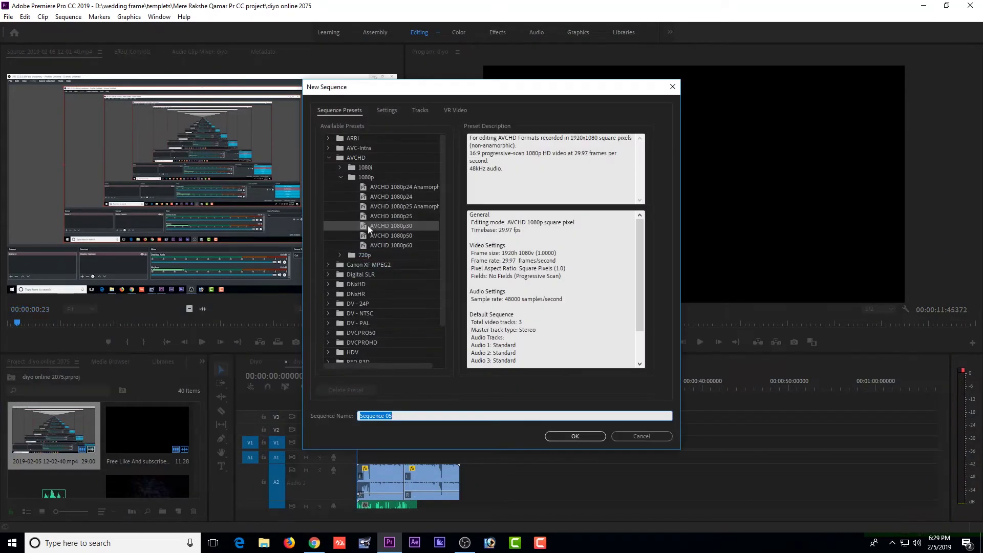
click(567, 436)
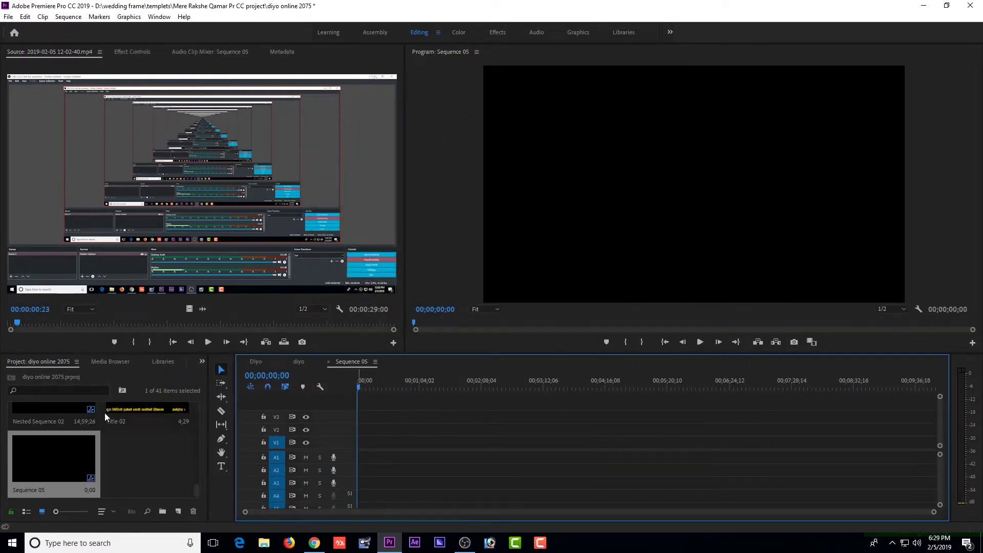
click(164, 476)
- Place the music clip from the Project panel at the start of track A1
scroll(169, 438, up, 5)
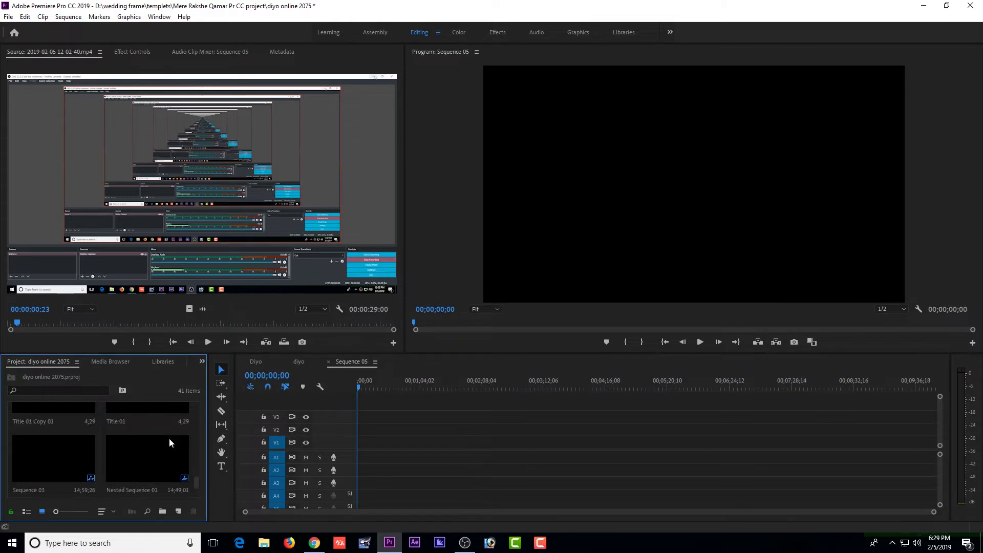
scroll(169, 438, up, 3)
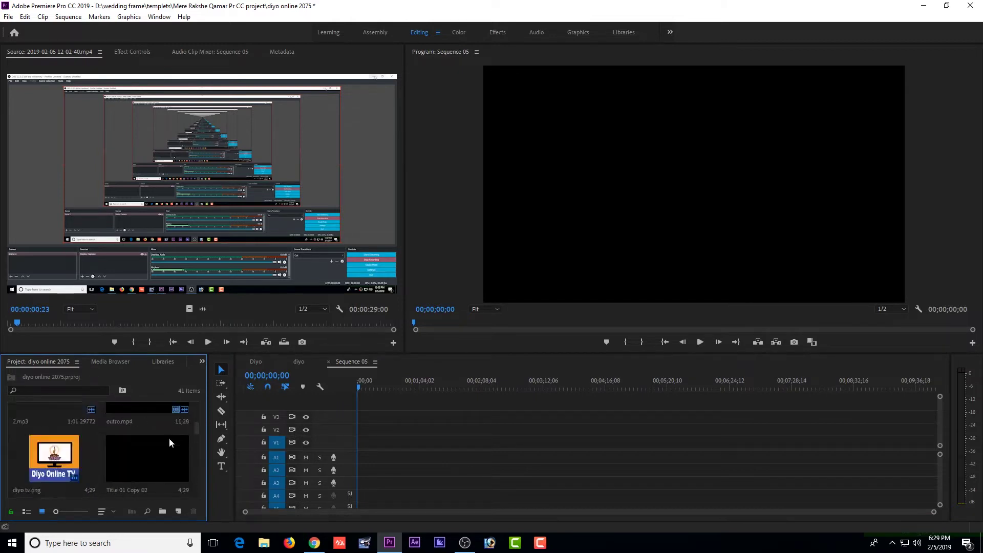
scroll(169, 438, up, 3)
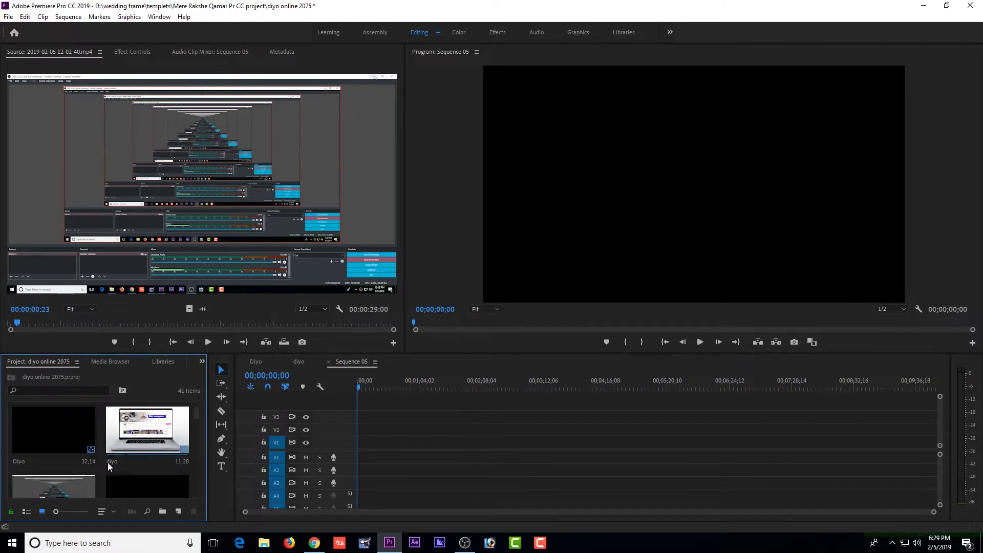
scroll(131, 441, down, 1)
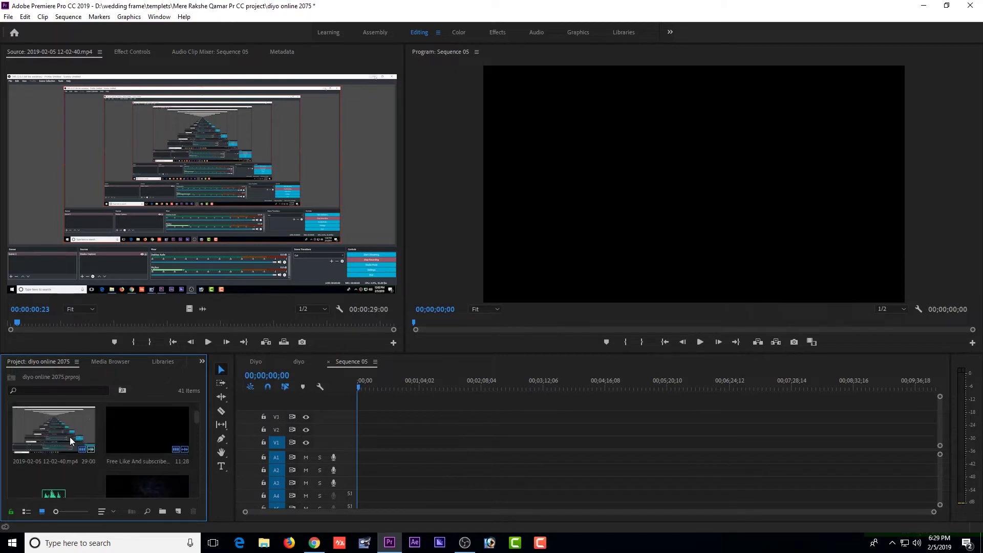
click(70, 437)
drag(63, 490, 373, 458)
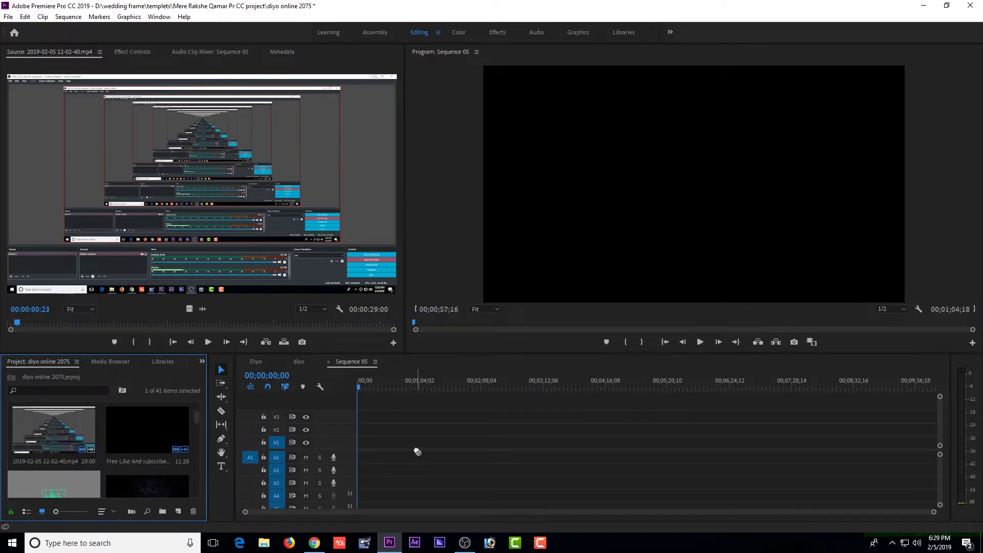
- Preview Sequence 05 from the start with the timeline zoomed, then stop playback
key(Home)
key(space)
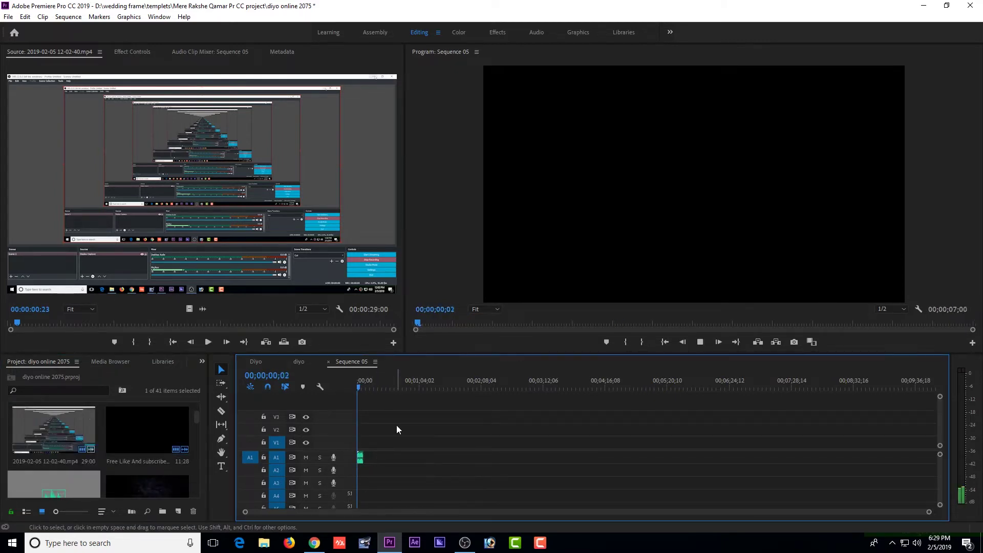
mouse_move(929, 511)
mouse_down()
mouse_move(668, 512)
mouse_move(690, 510)
mouse_up()
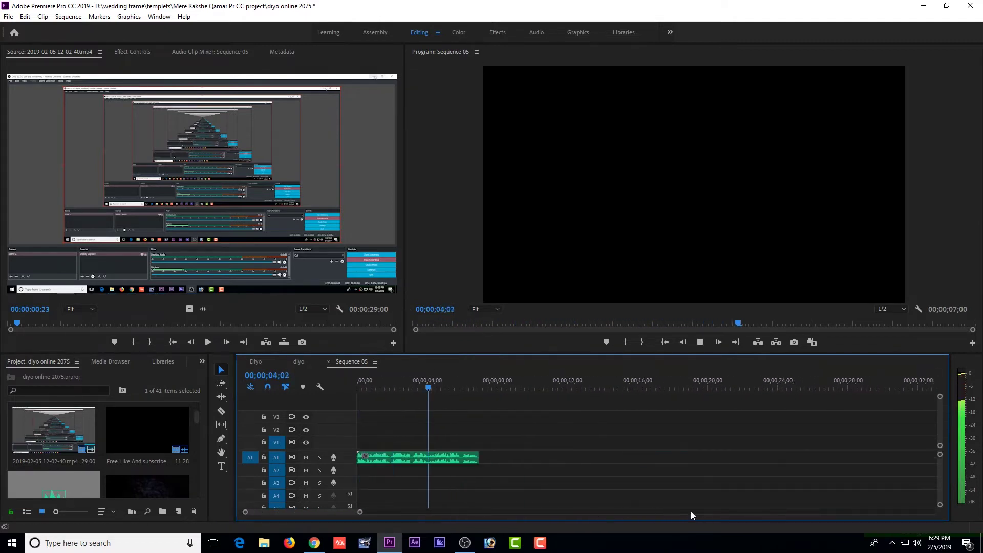
click(457, 462)
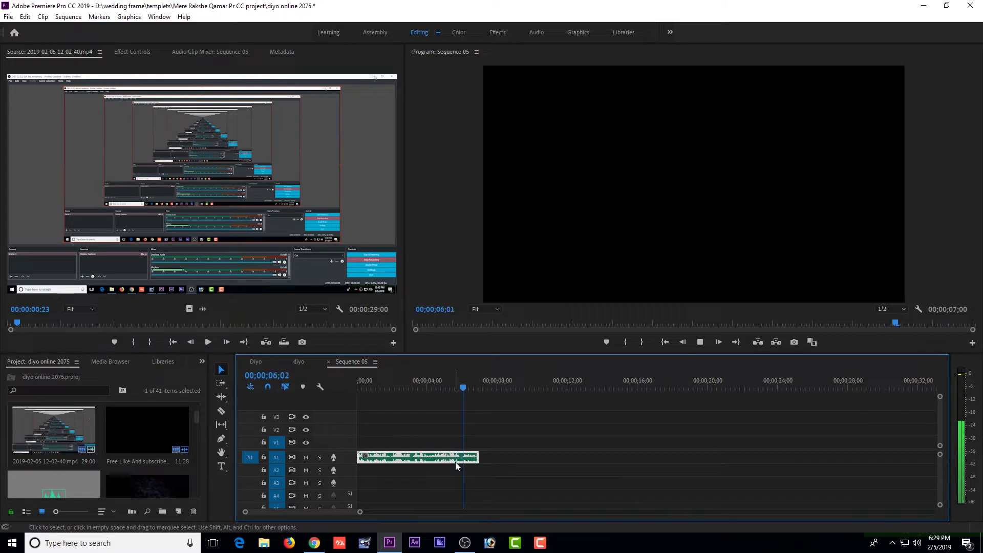
key(space)
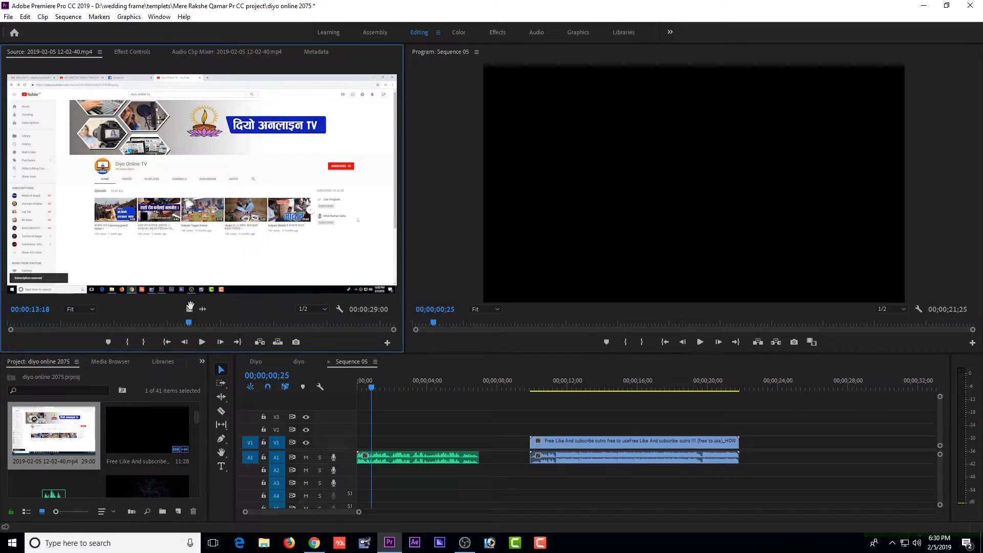
drag(189, 308, 356, 444)
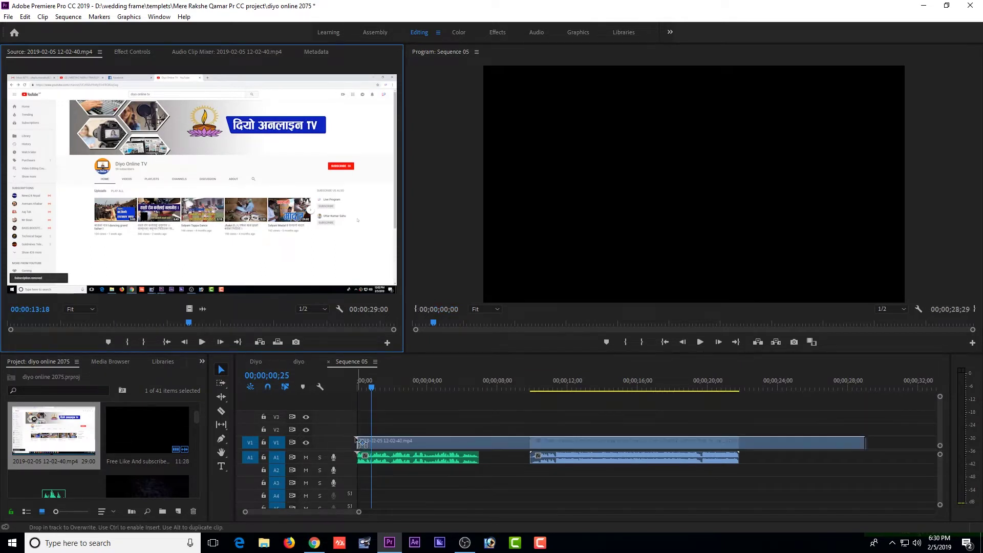
drag(356, 444, 357, 428)
drag(367, 389, 439, 391)
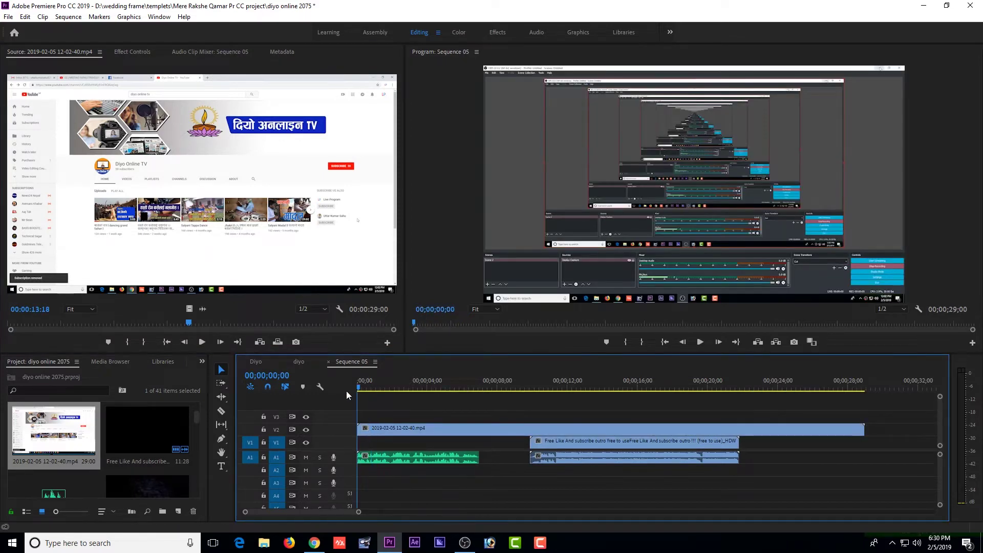
click(467, 430)
key(space)
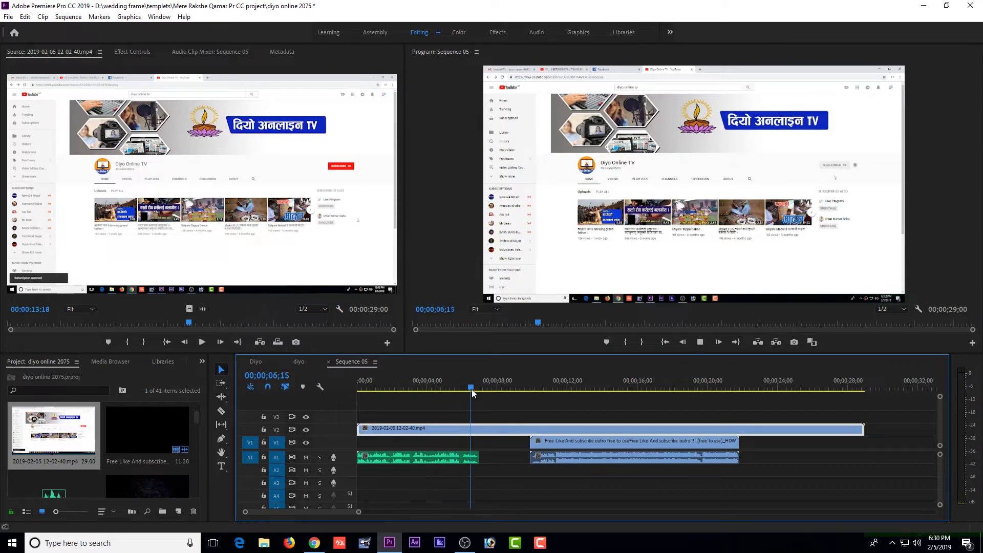
click(486, 390)
drag(486, 390, 442, 390)
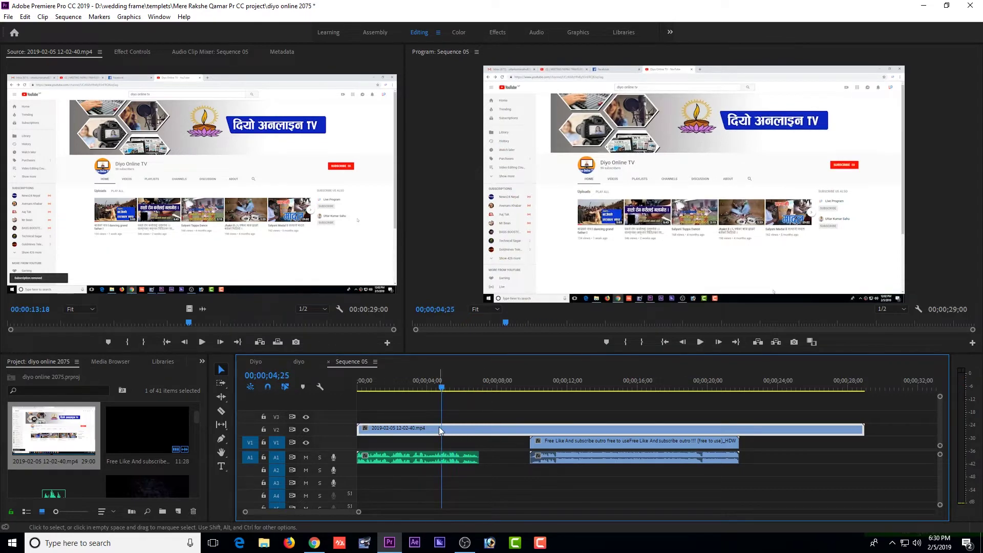
- Trim the recording's end to about 7 seconds, before the outro
drag(864, 429, 496, 428)
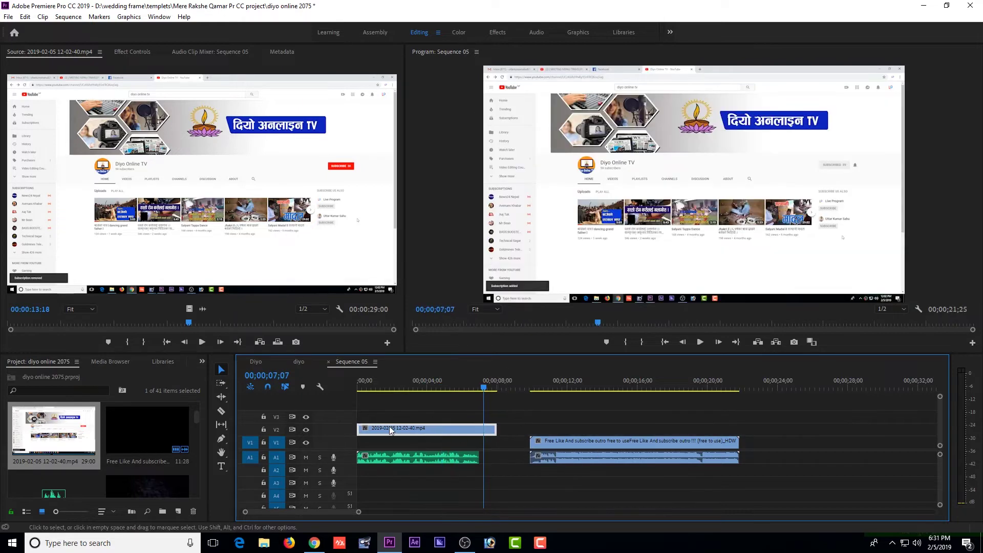
drag(496, 429, 491, 429)
drag(545, 385, 578, 386)
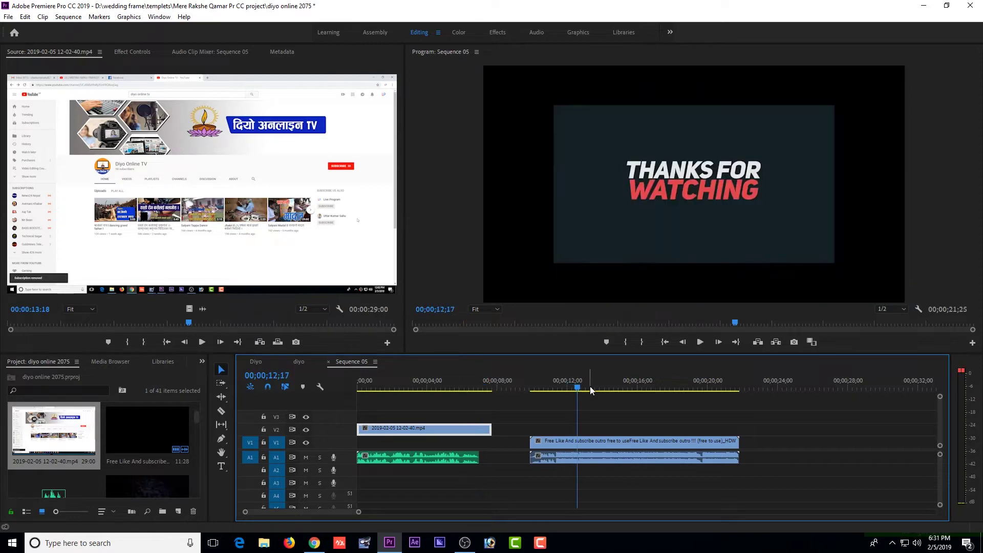
- Unlink the Thanks for Watching outro's audio and move it onto track A3
click(577, 444)
right_click(564, 443)
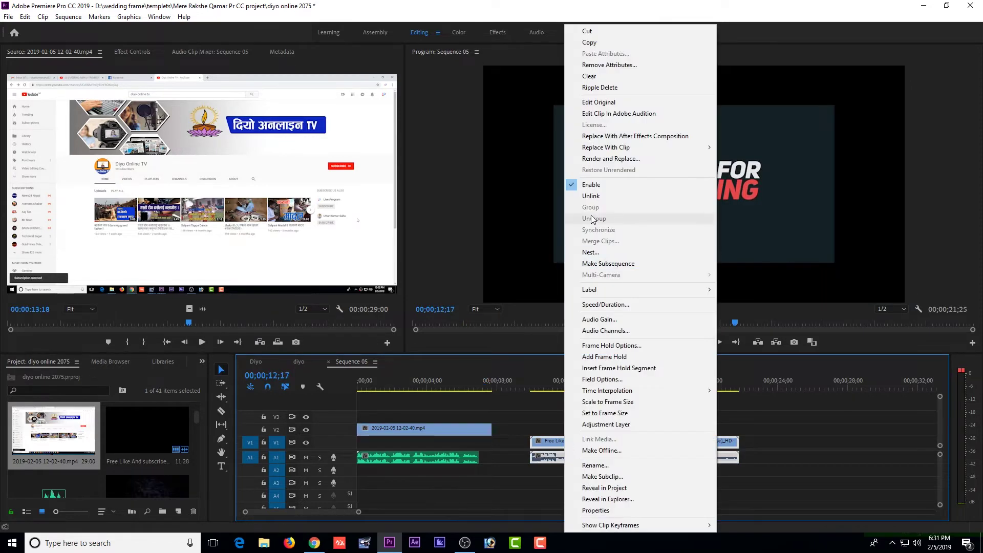
click(591, 196)
drag(584, 457, 412, 485)
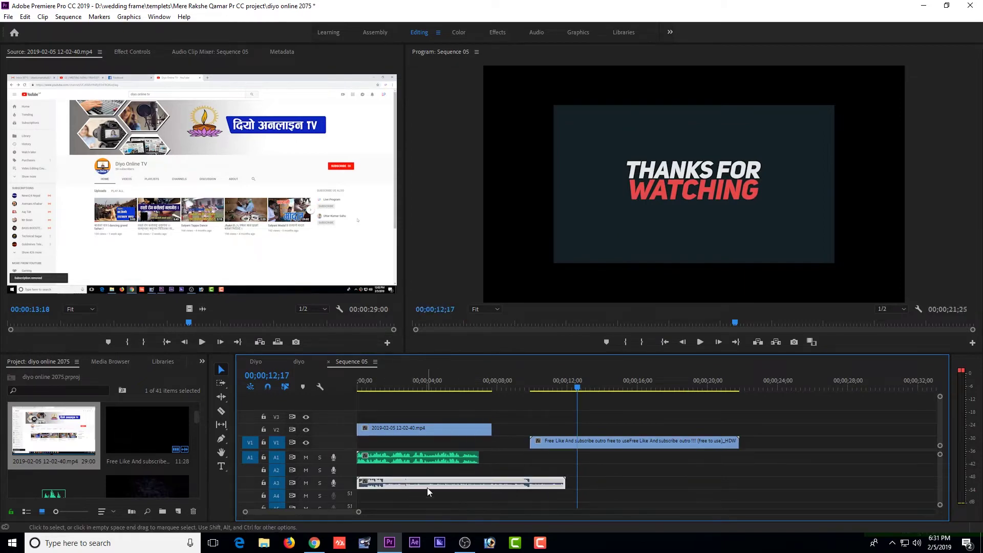
- Razor the Audio 2 clip at 00;00;08;10 and delete the piece after the cut
key(Home)
key(space)
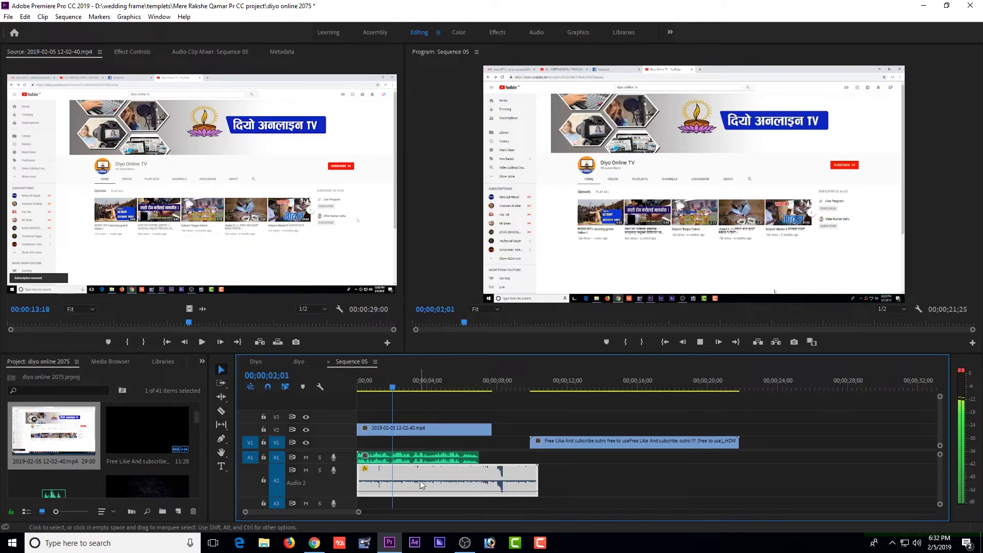
key(equal)
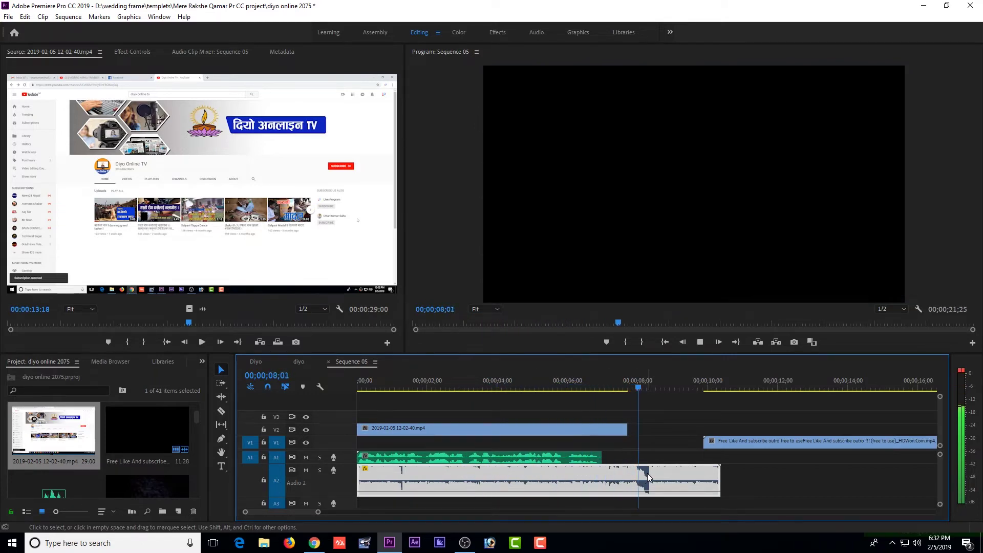
key(space)
key(c)
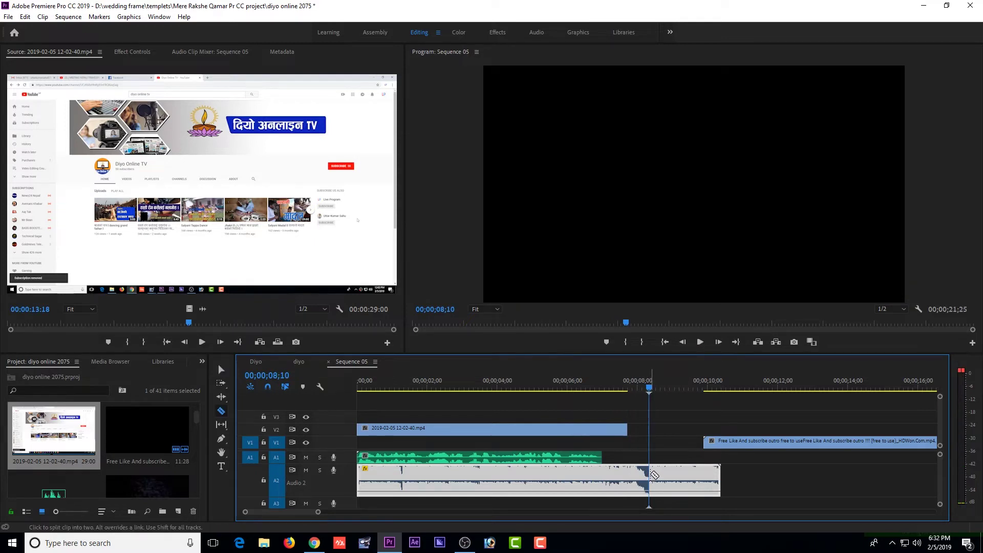
click(648, 474)
key(v)
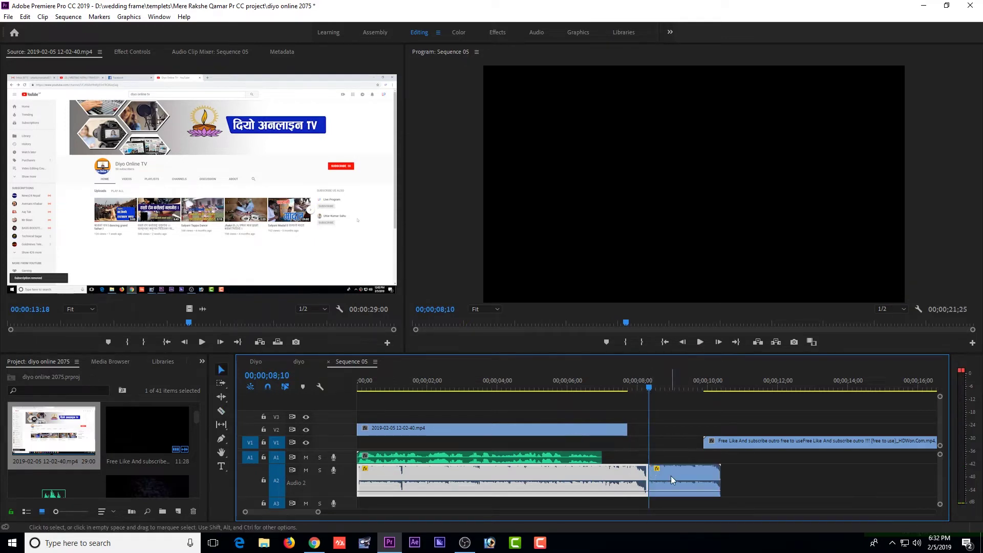
click(671, 475)
key(Delete)
key(Home)
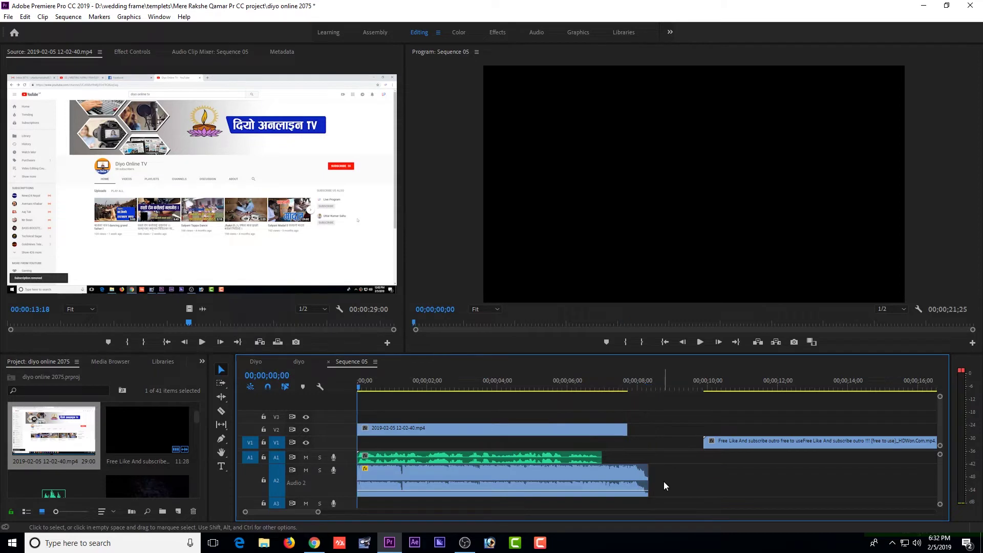
- Mark In at 00:00:13:11 and Out at 00:00:55:18 on the green-screen laptop clip
click(140, 452)
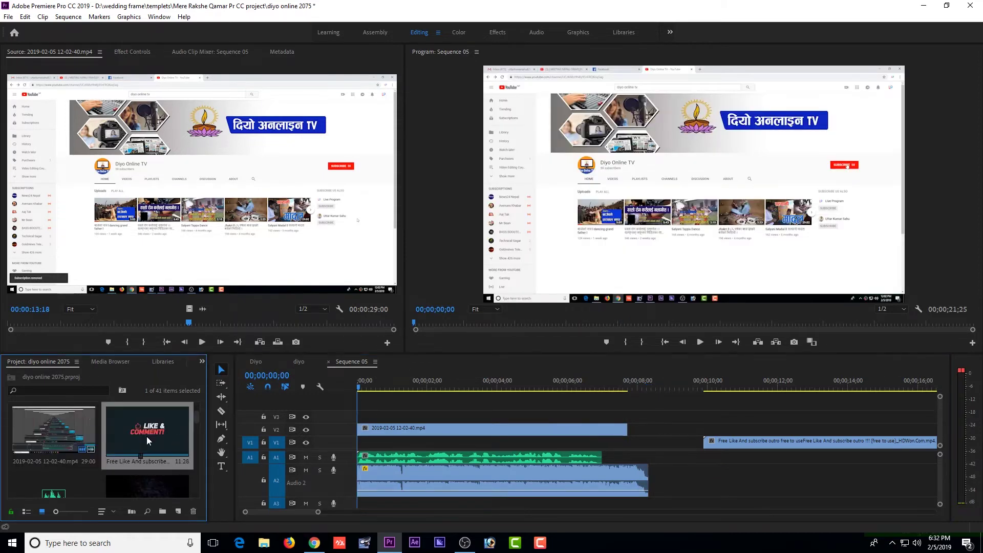
scroll(140, 449, down, 1)
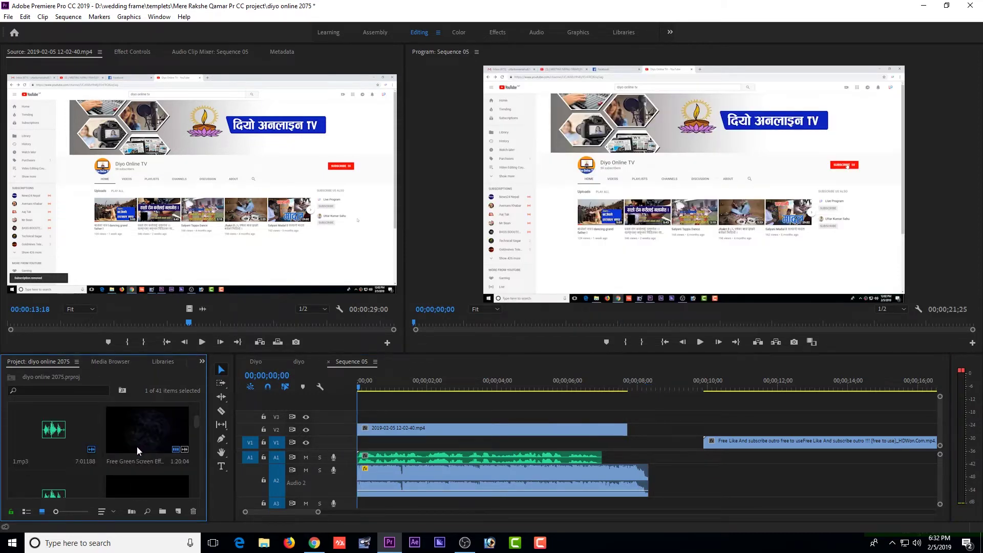
double_click(154, 437)
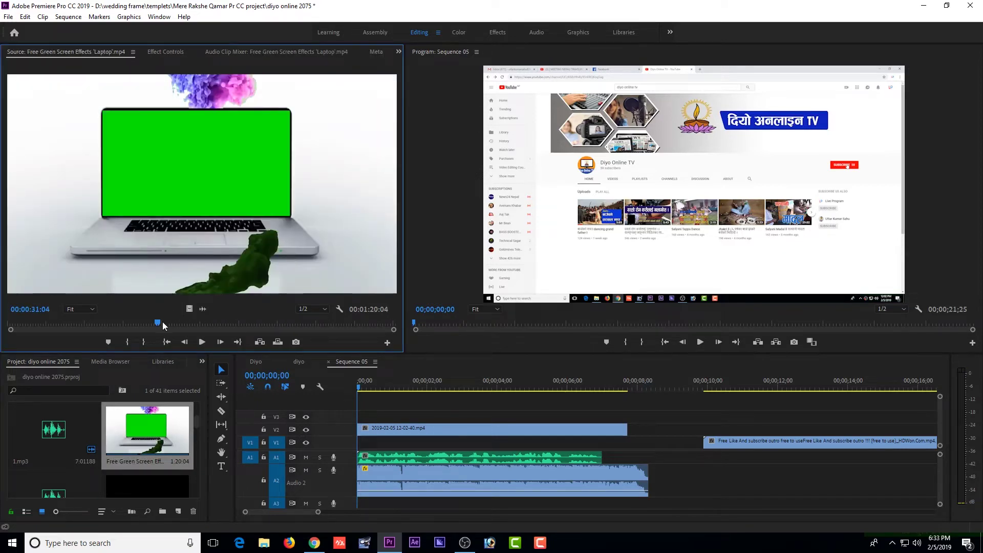
drag(157, 323, 72, 326)
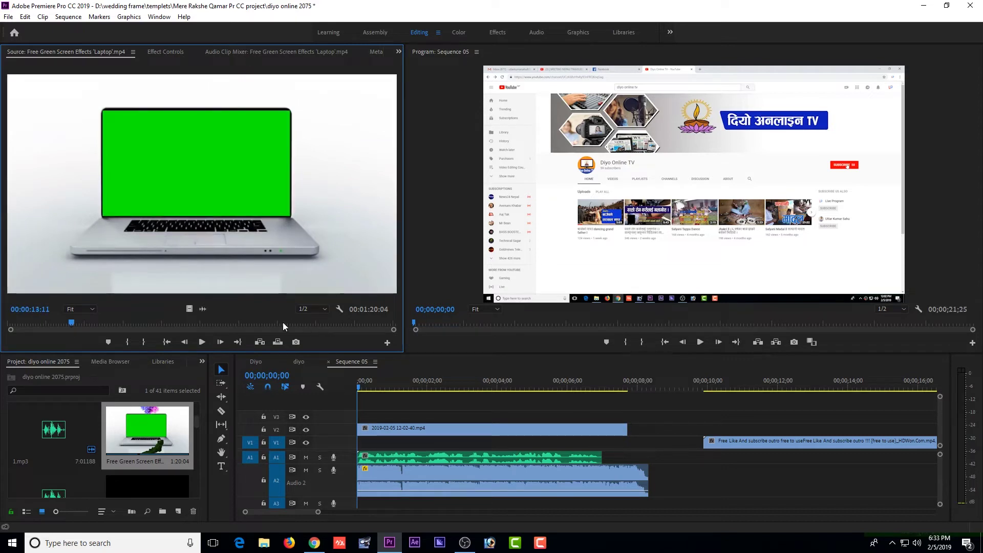
key(i)
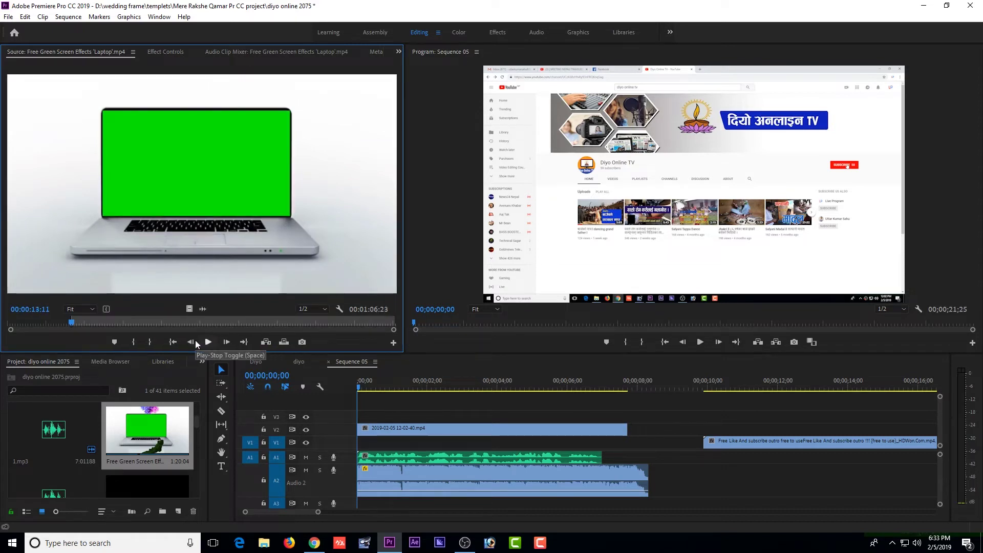
click(276, 323)
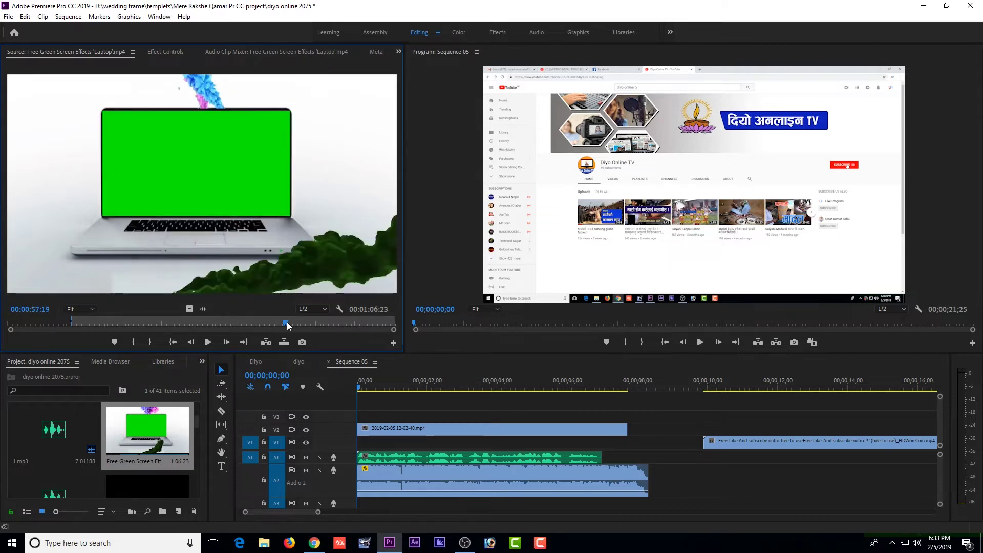
key(o)
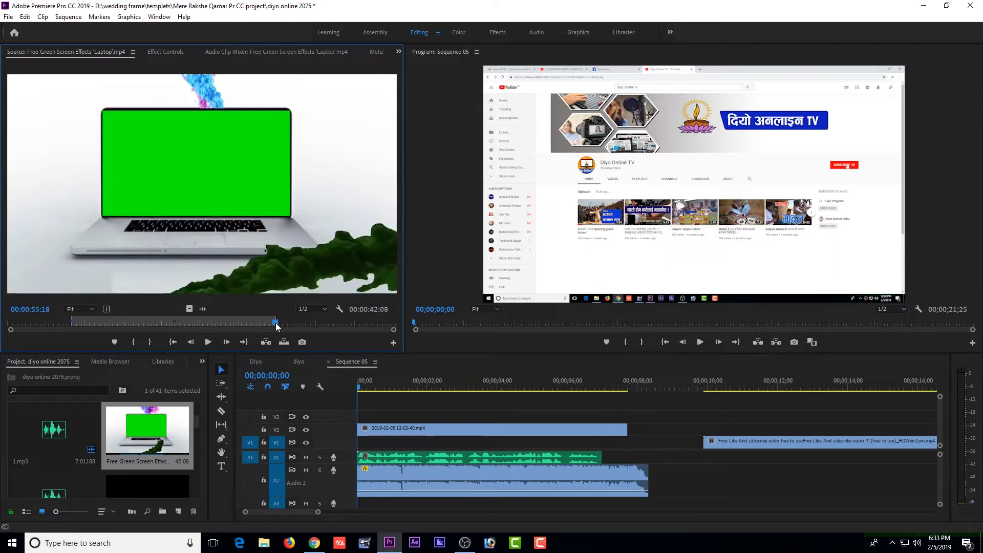
- Place the marked laptop footage on V3 at the sequence start, above the recording
drag(189, 309, 386, 441)
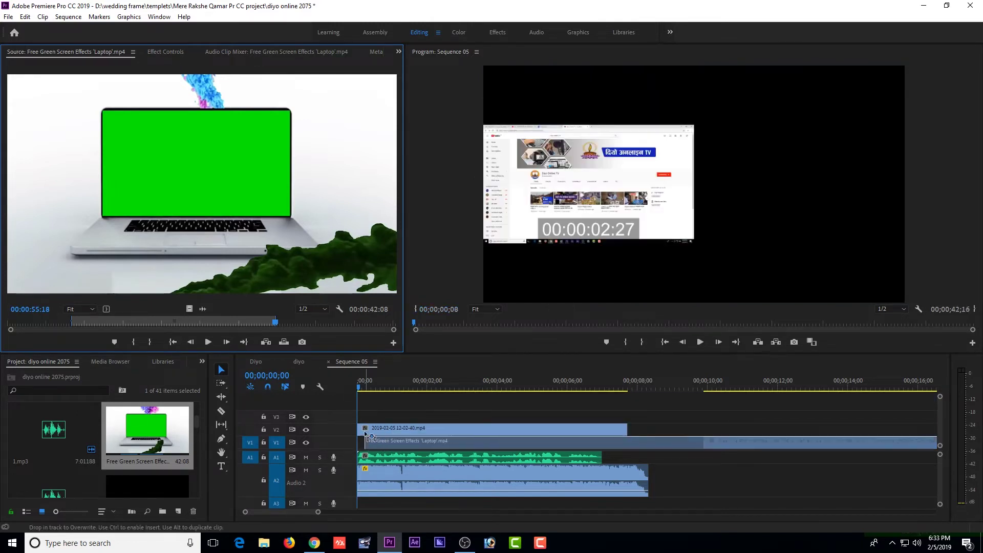
drag(386, 442, 384, 407)
click(386, 388)
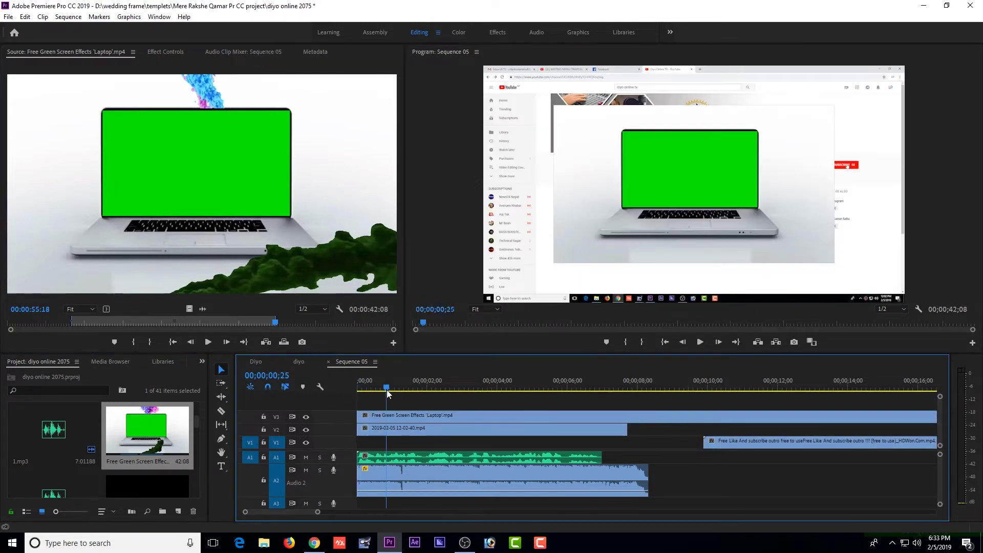
- Search the effects for 'ultr' and apply Ultra Key to the V3 laptop clip, showing its Effect Controls
click(393, 421)
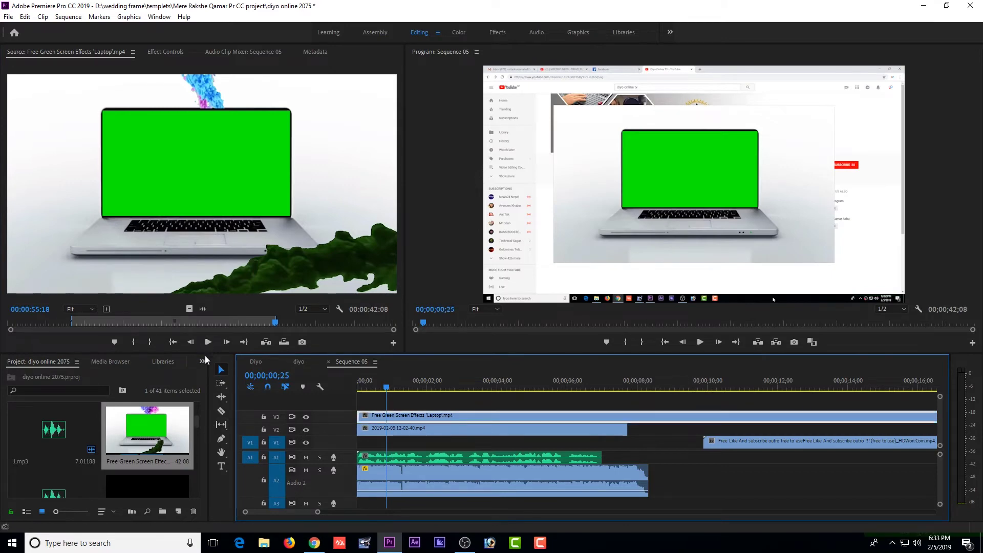
click(202, 361)
click(216, 418)
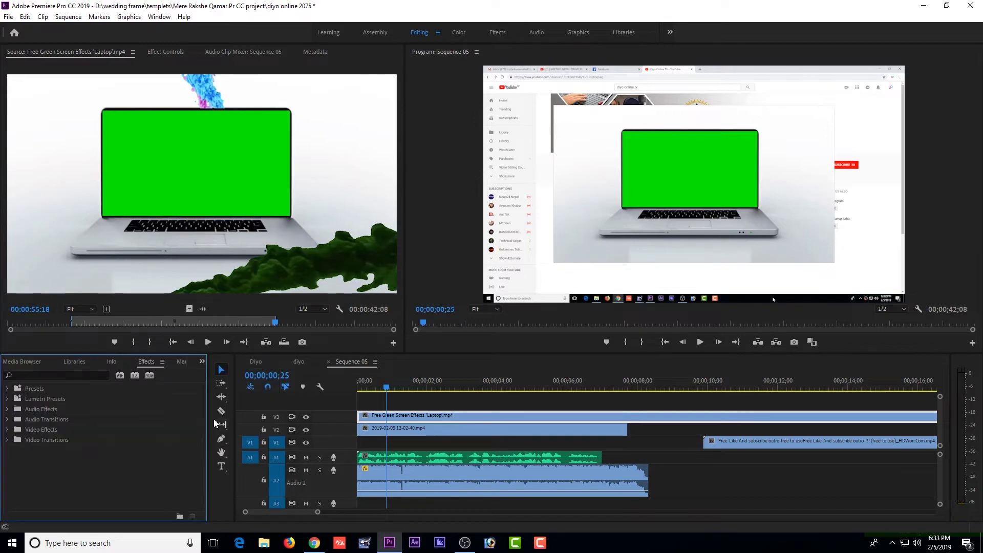
click(91, 372)
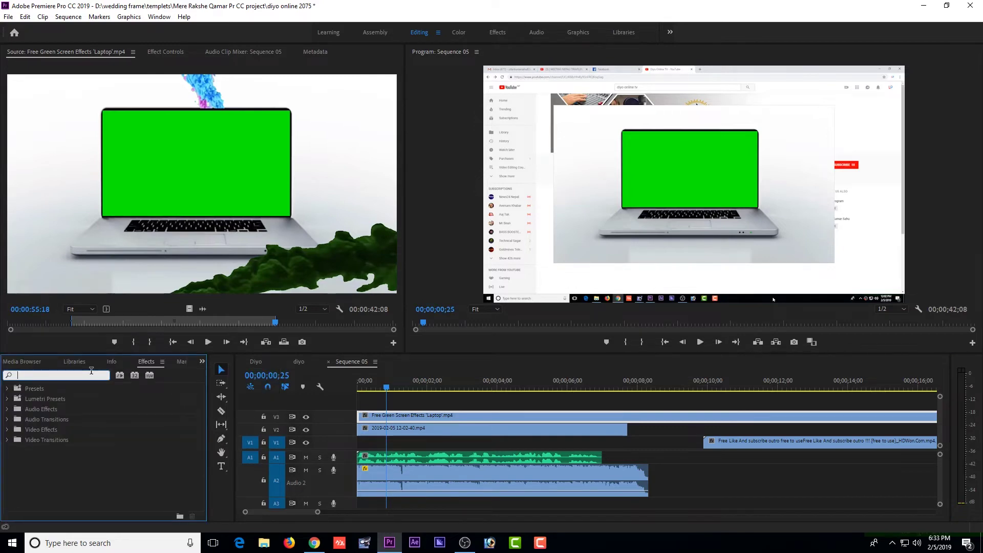
text(ultr)
drag(54, 448, 392, 417)
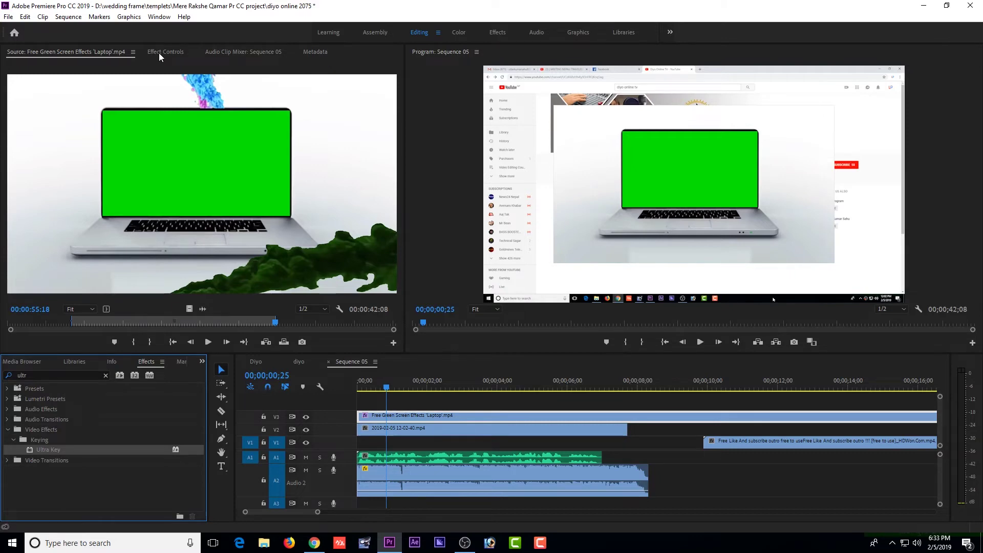
click(159, 53)
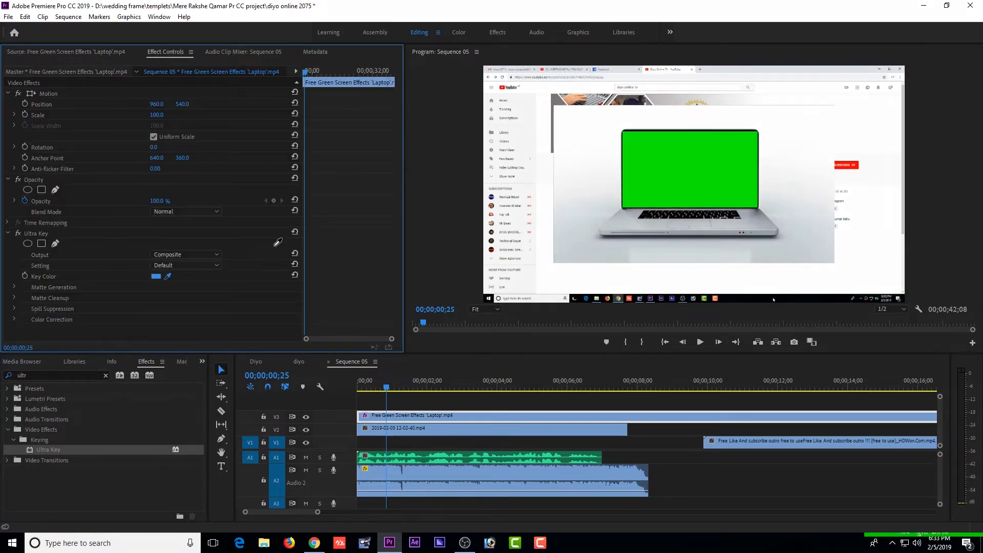
- Sample the green screen with Ultra Key's Key Color and scale the laptop clip to 156
drag(169, 276, 680, 174)
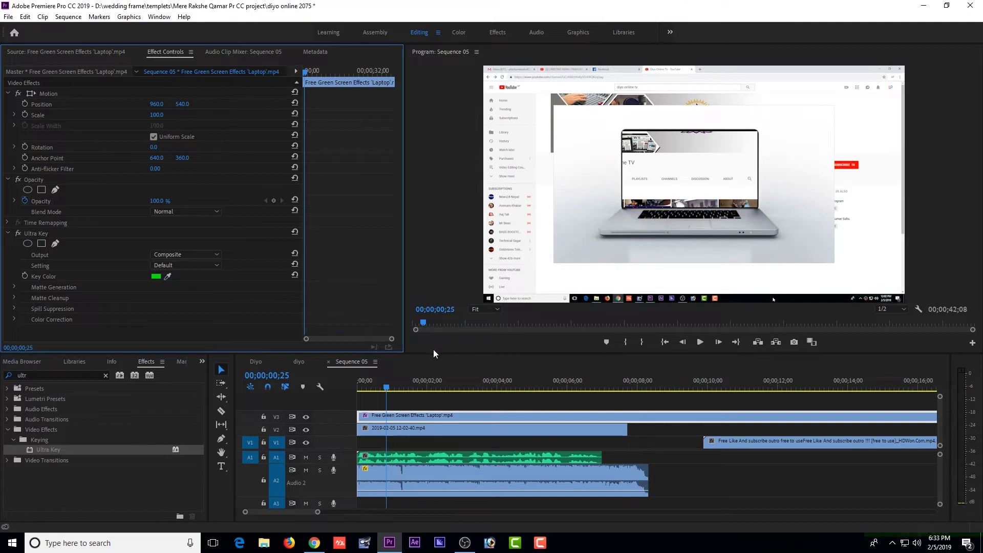
key(space)
key(space)
click(403, 417)
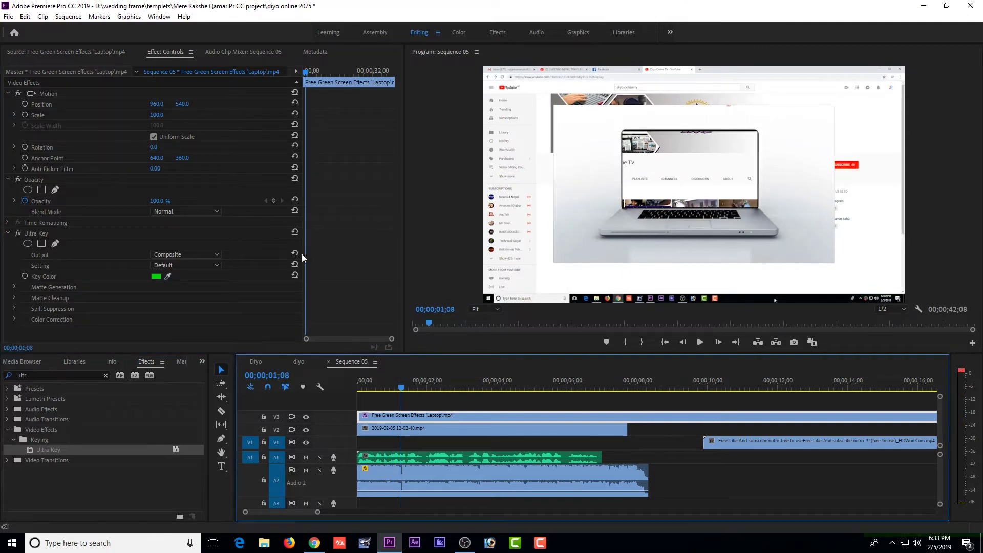
drag(158, 118, 186, 118)
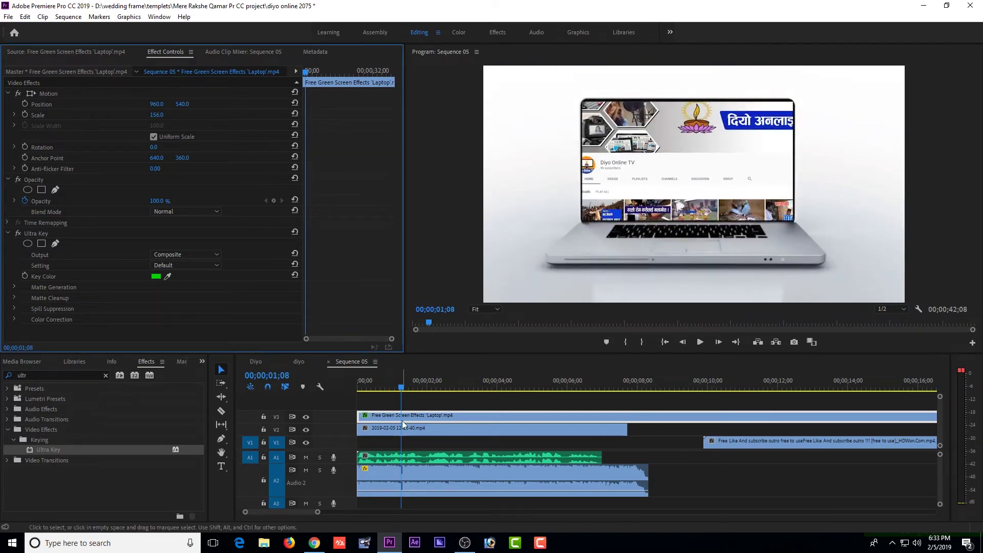
drag(403, 395, 304, 386)
- Shrink the channel recording's scale, trying 78, 38, 35 and finally 33
key(space)
key(space)
click(386, 431)
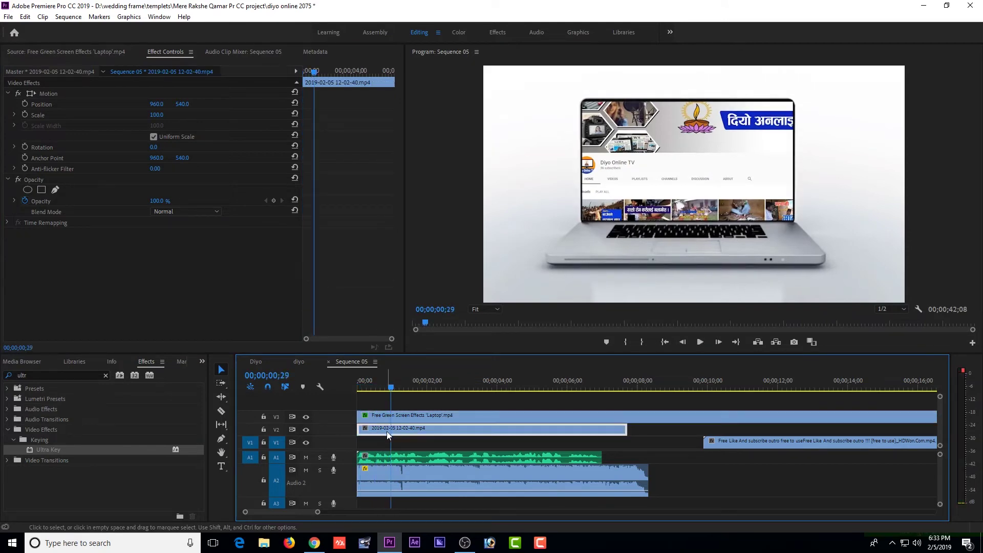
click(158, 115)
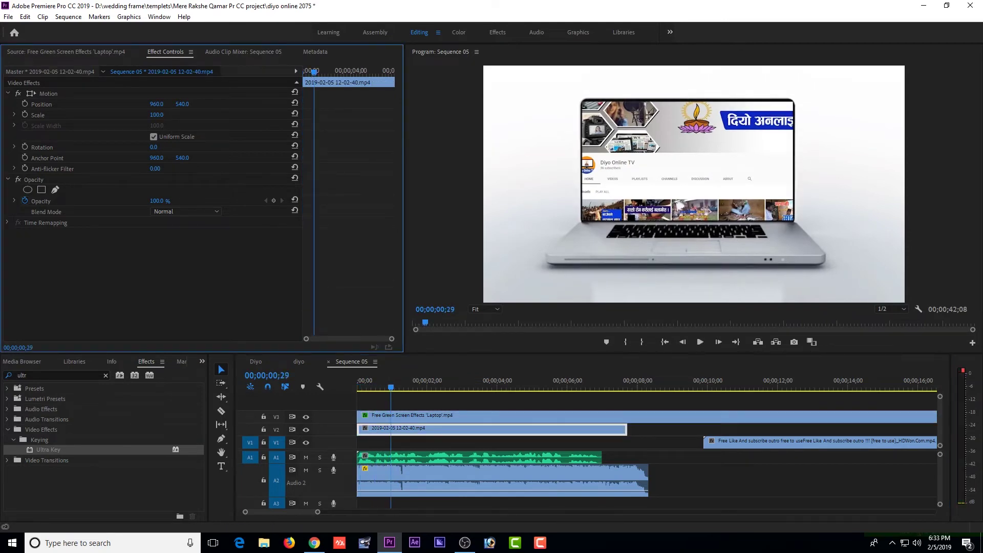
text(78)
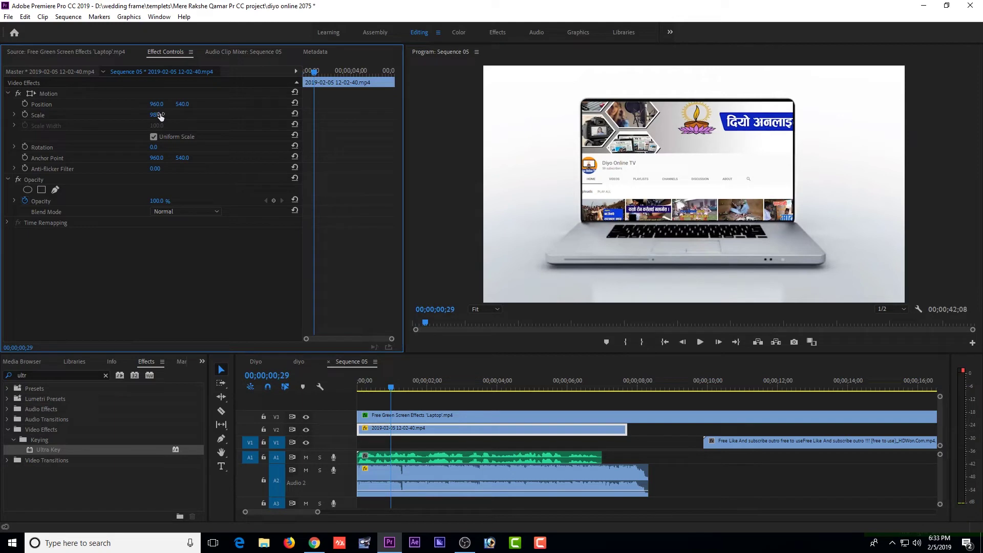
key(Return)
text(38)
key(Return)
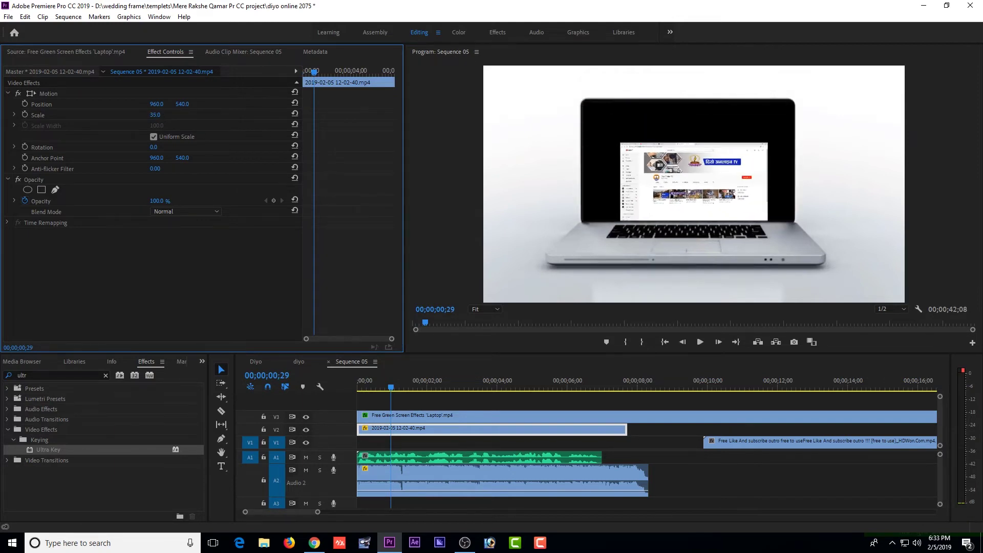
text(35)
key(Return)
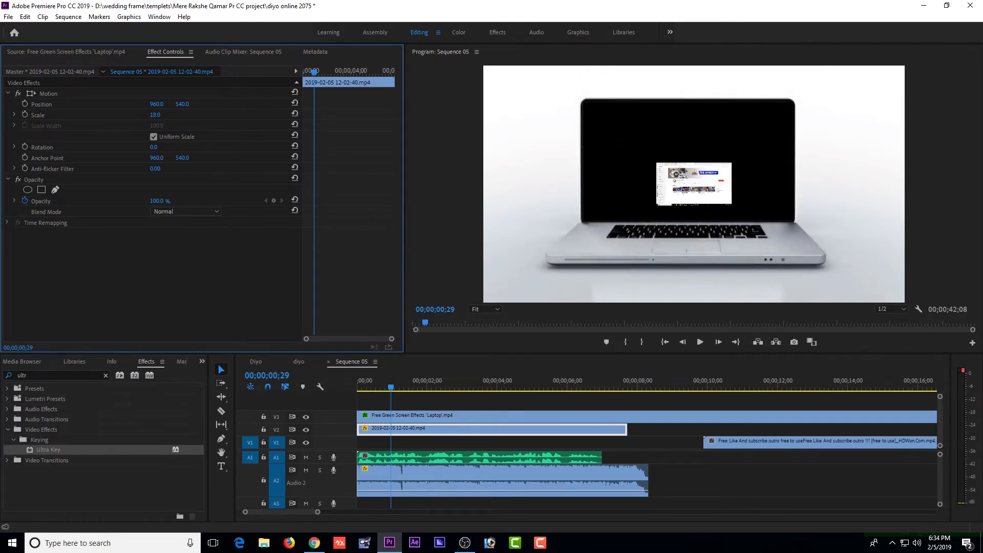
text(33)
key(Return)
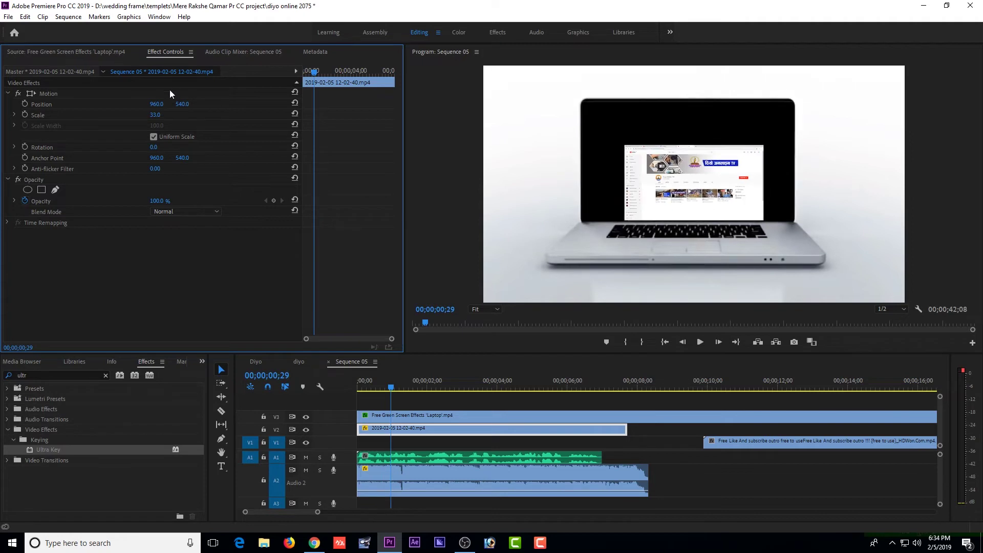
- Move the recording to Position Y 440, refine its scale to 54, and slide the outro earlier
click(182, 103)
text(440)
key(Return)
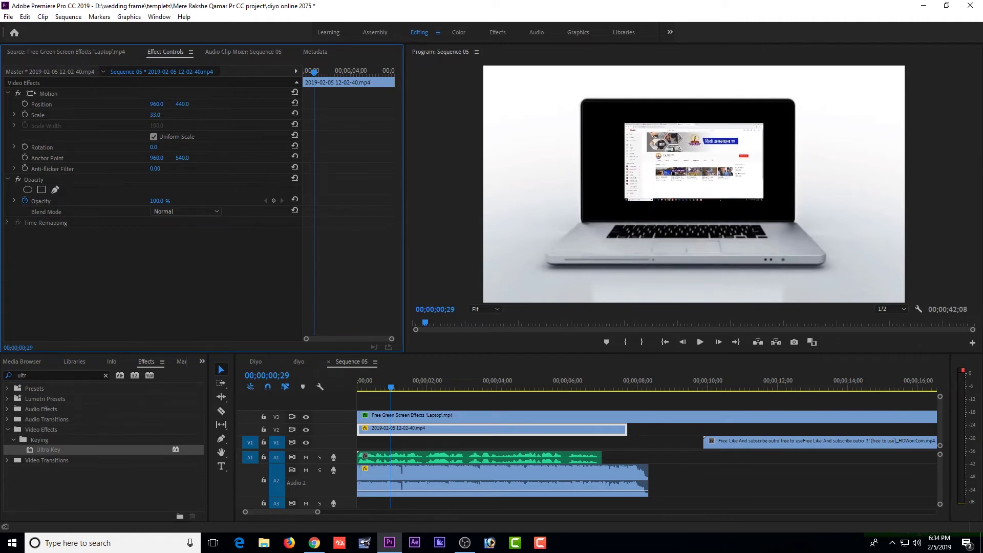
drag(155, 114, 166, 114)
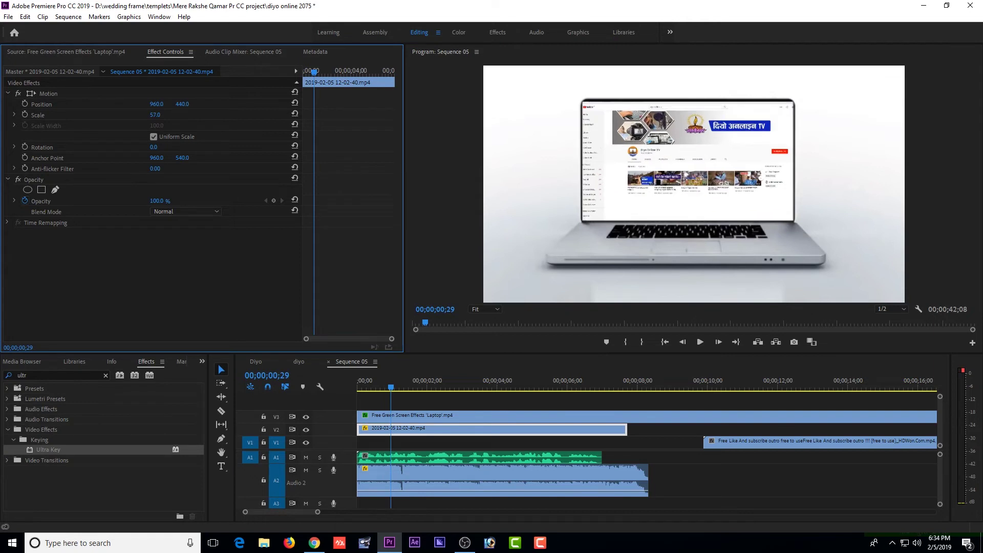
drag(155, 115, 152, 115)
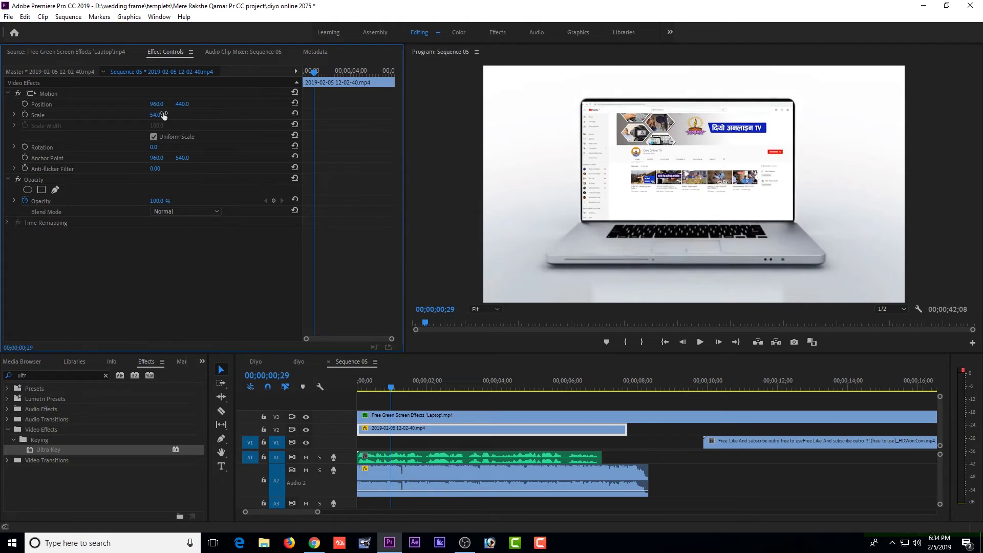
drag(791, 441, 615, 453)
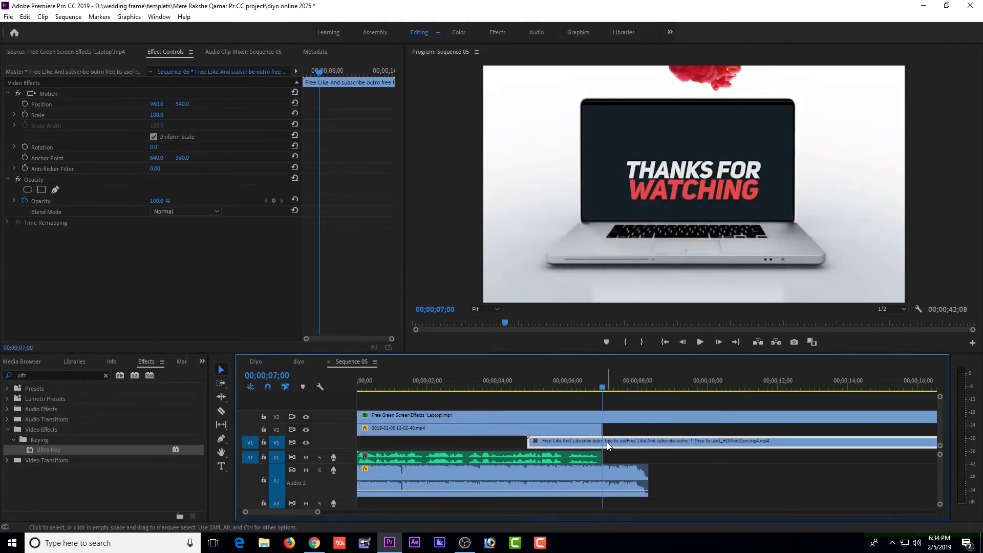
- Cut the outro clip at 07;00 and delete its first piece
key(ctrl+k)
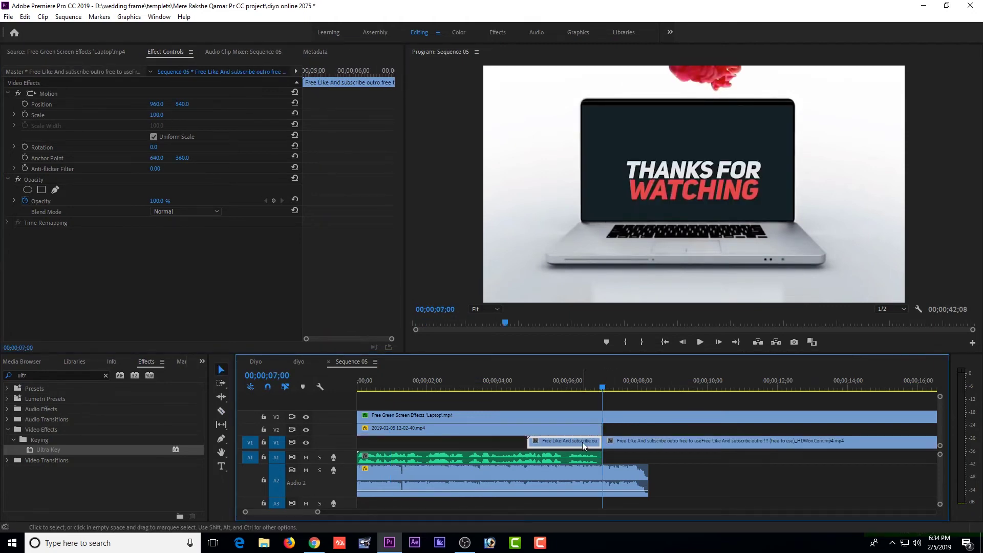
key(Delete)
click(615, 441)
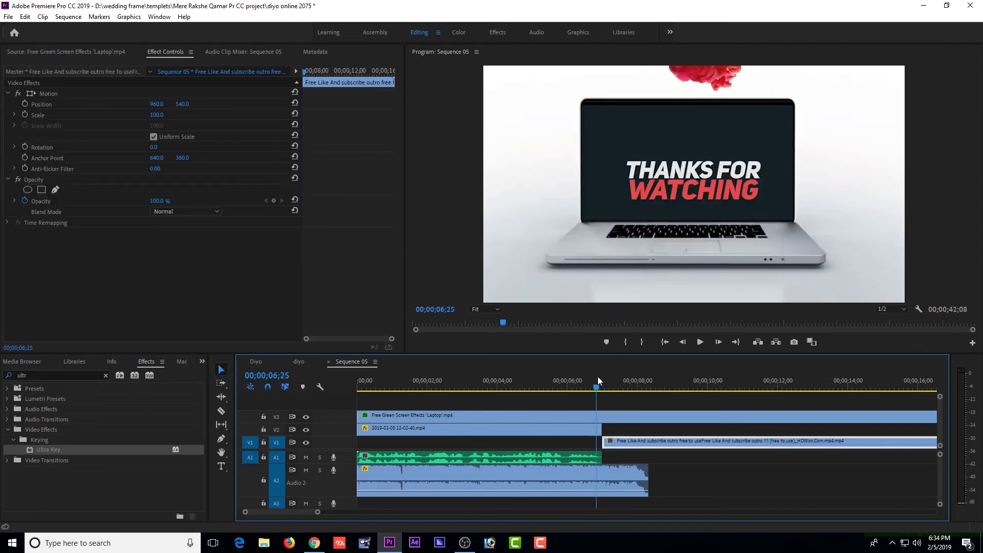
key(space)
key(space)
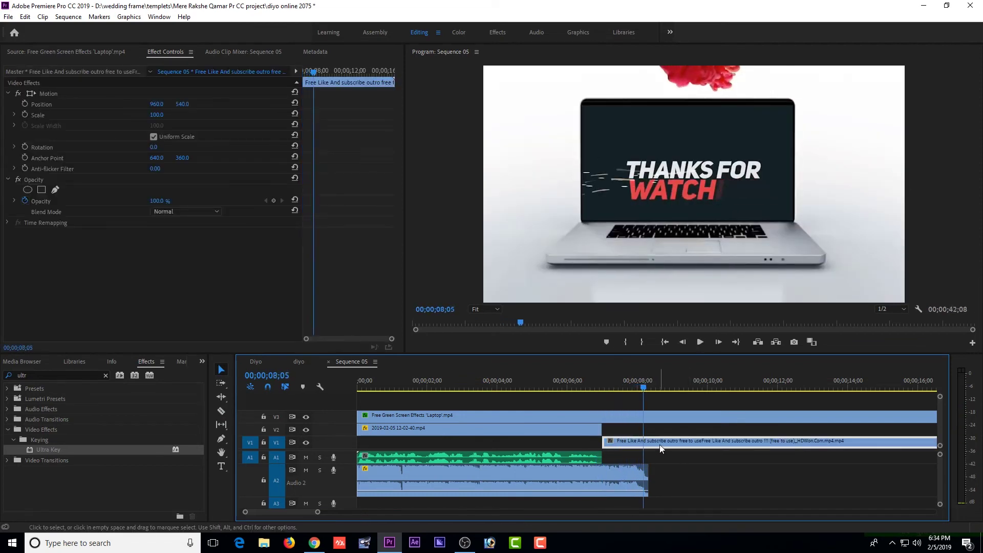
- Scale the outro to 101 at position 960, 491 and preview the transition into it
mouse_move(156, 115)
mouse_down()
mouse_move(146, 114)
mouse_move(165, 114)
mouse_up()
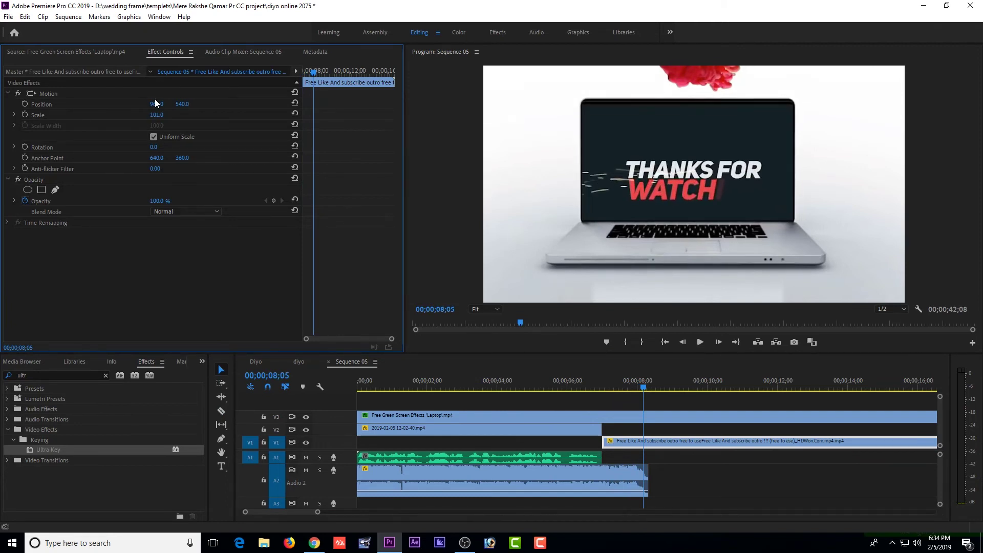
drag(182, 103, 159, 104)
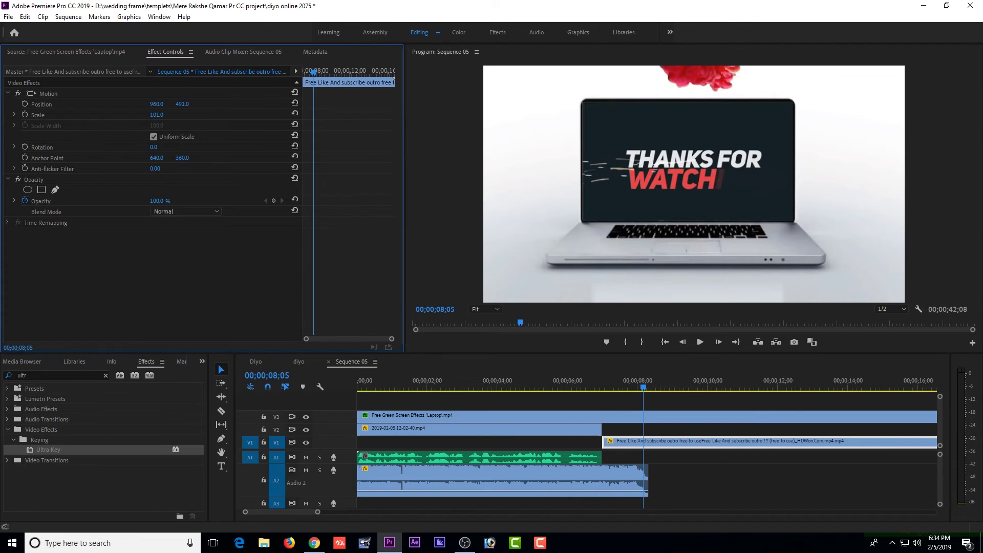
click(579, 390)
key(space)
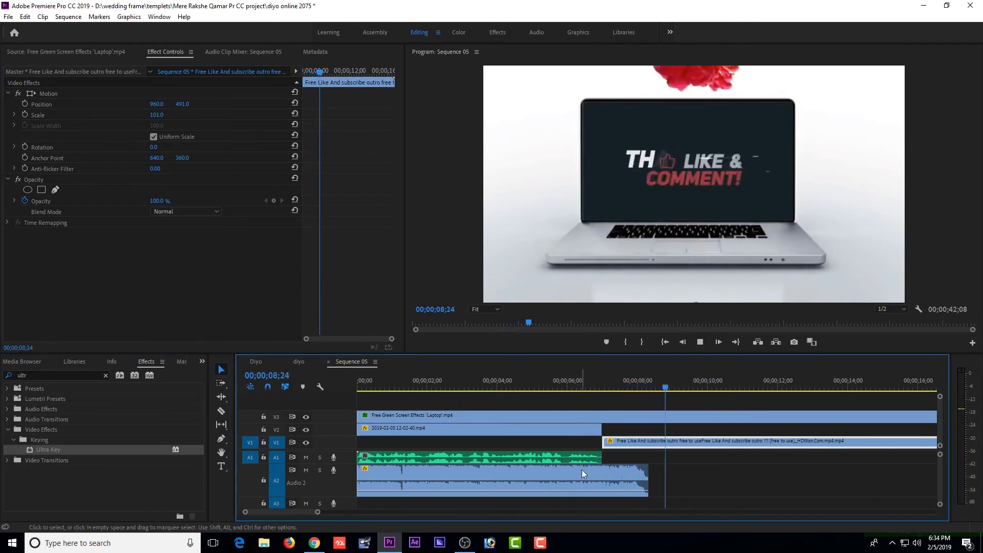
- Switch the timeline ruler to audio time units and move the playhead near the 8-second mark
right_click(569, 380)
click(604, 364)
click(639, 390)
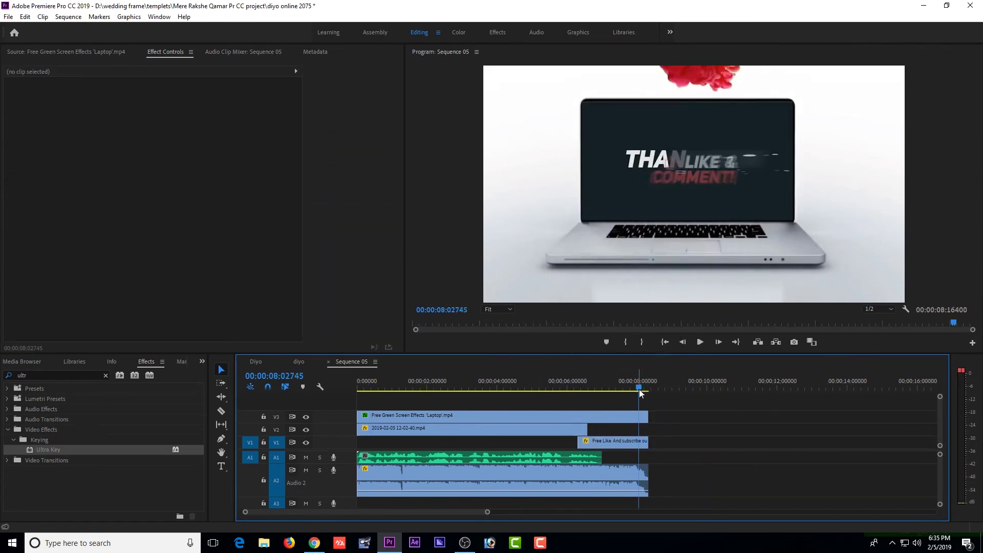
- Zoom the timeline out to show the whole sequence and make the Audio 2 track shorter
mouse_move(488, 511)
mouse_down()
mouse_move(664, 512)
mouse_move(507, 512)
mouse_up()
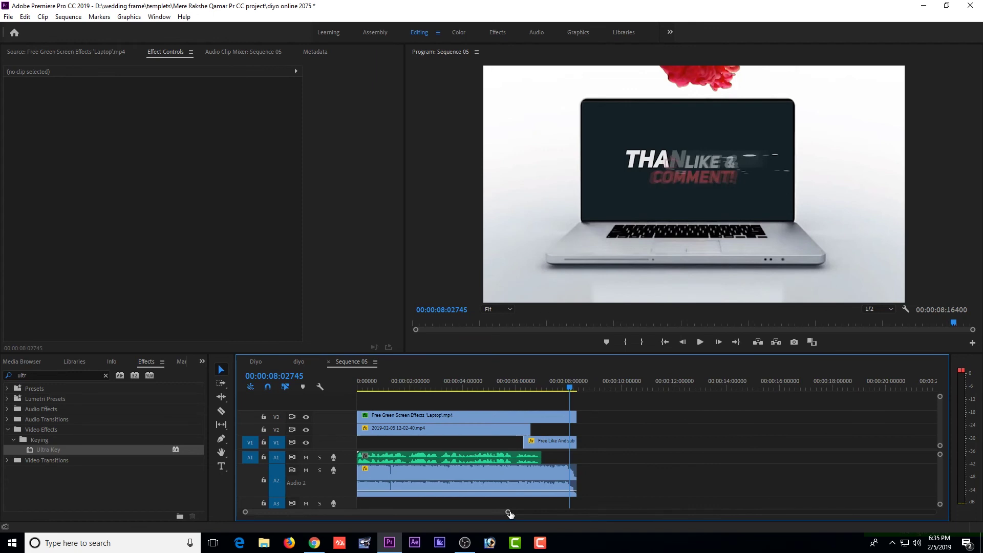
drag(508, 512, 605, 512)
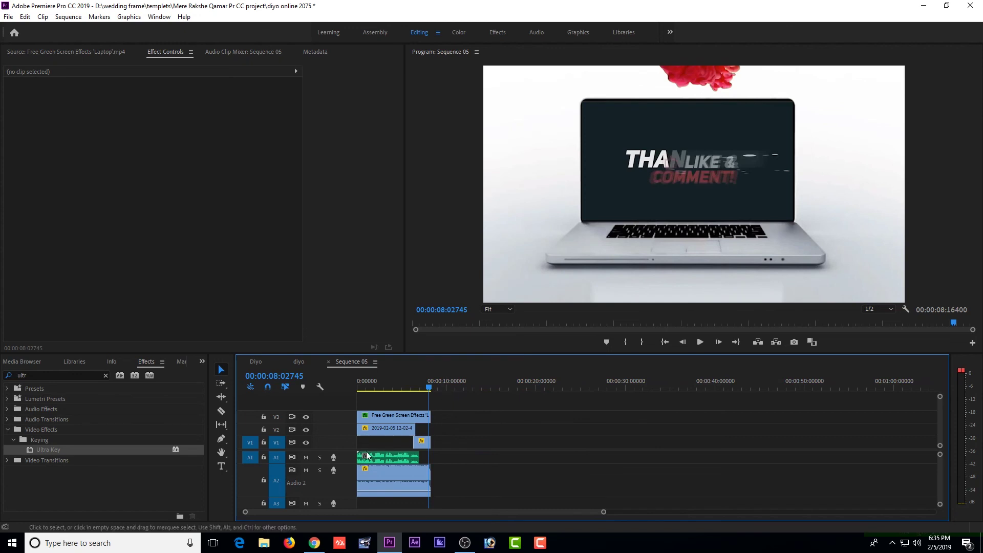
drag(343, 485, 439, 464)
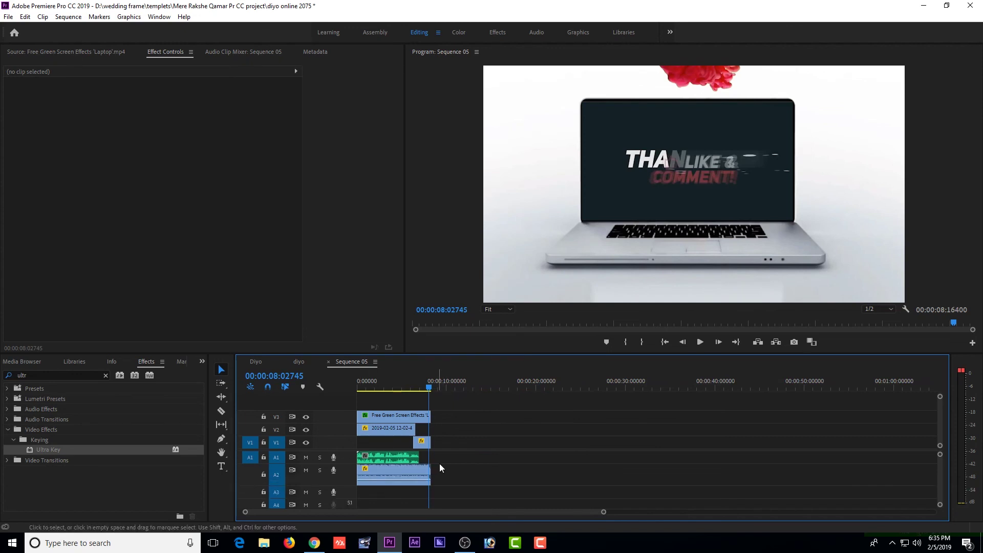